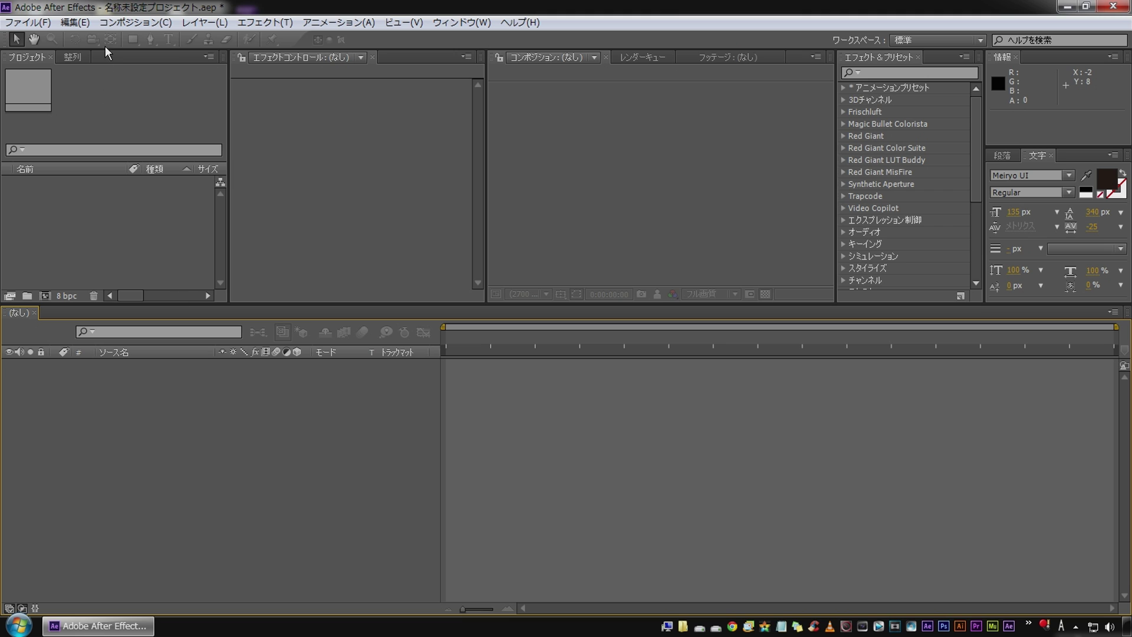
Step: Create a composition named cut_01 using the HDV/HDTV 720 29.97 preset (1280x720, 10 seconds)
left_click(121, 23)
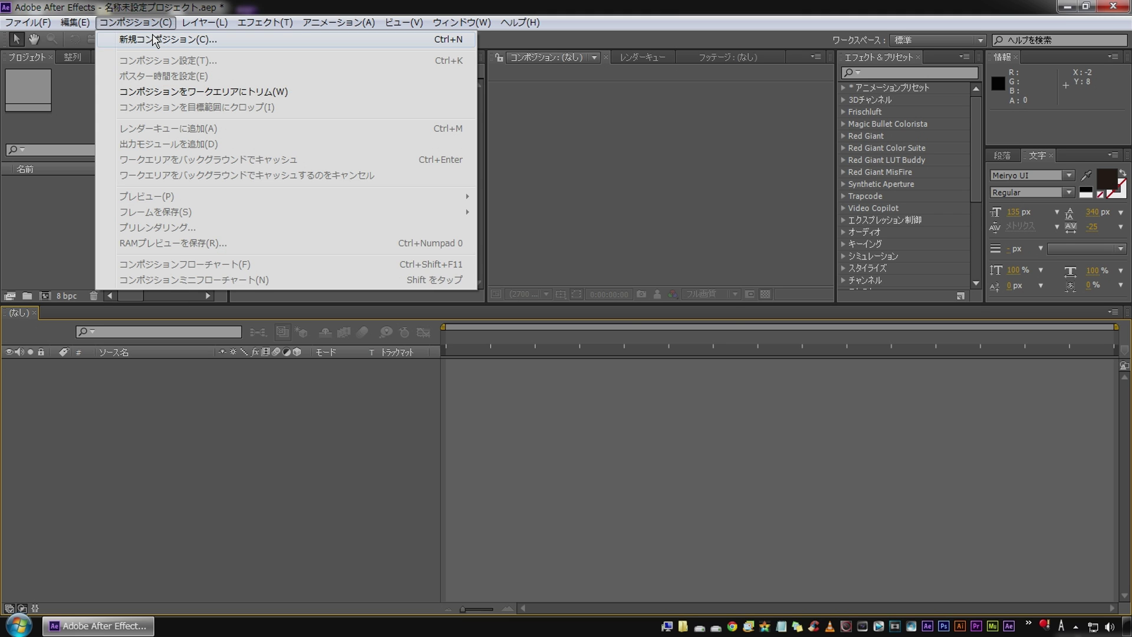
left_click(157, 39)
type("cut_01")
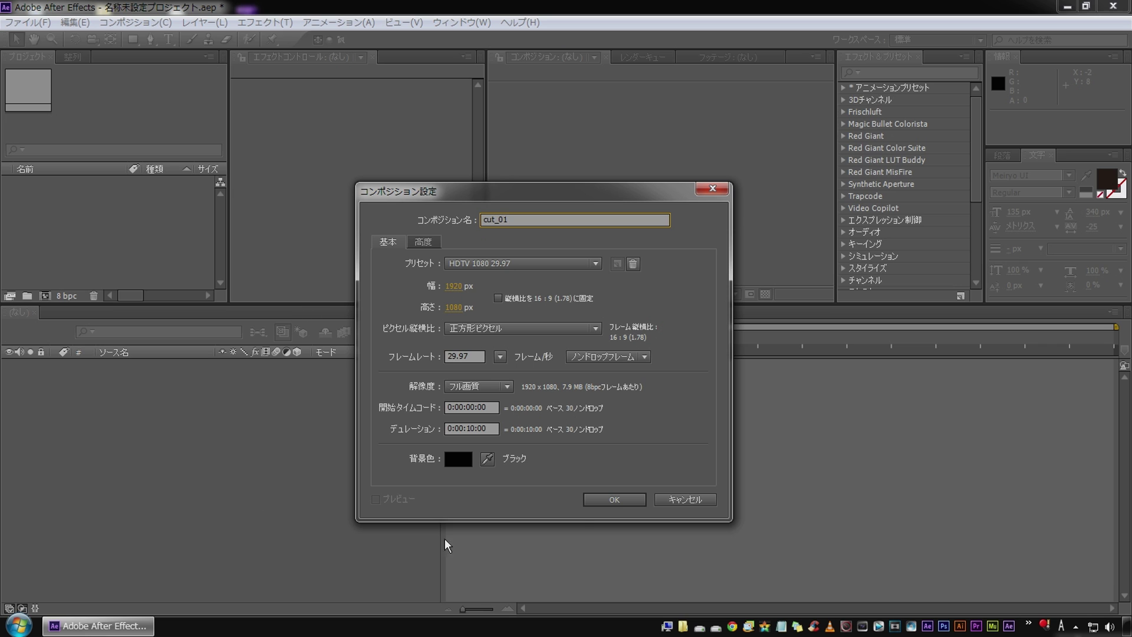
left_click(552, 269)
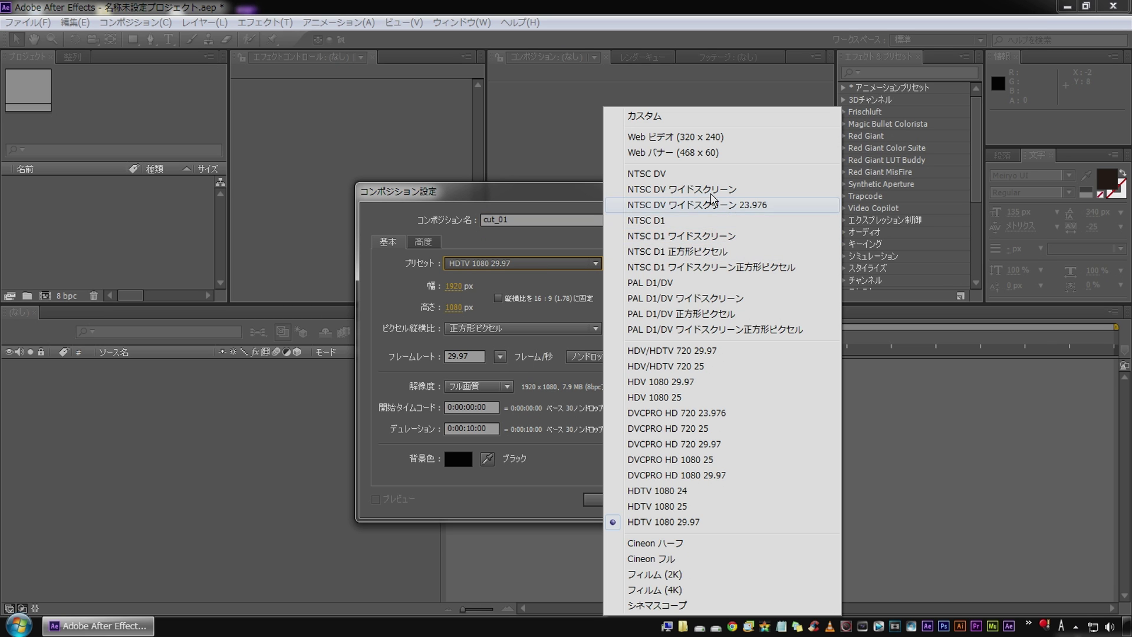
left_click(655, 354)
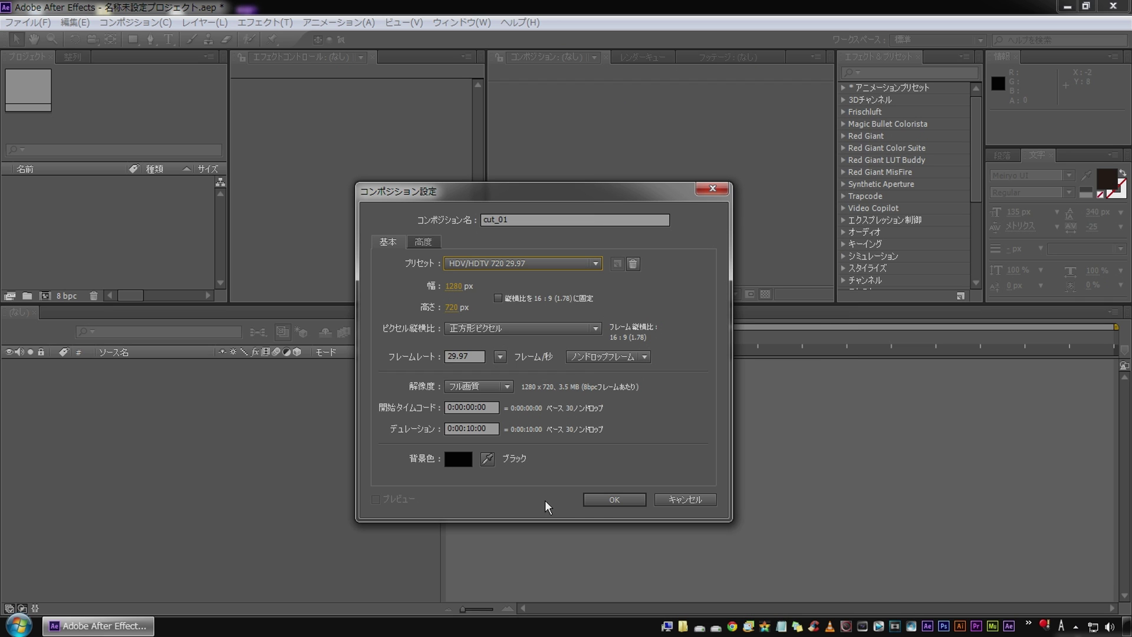
left_click(608, 504)
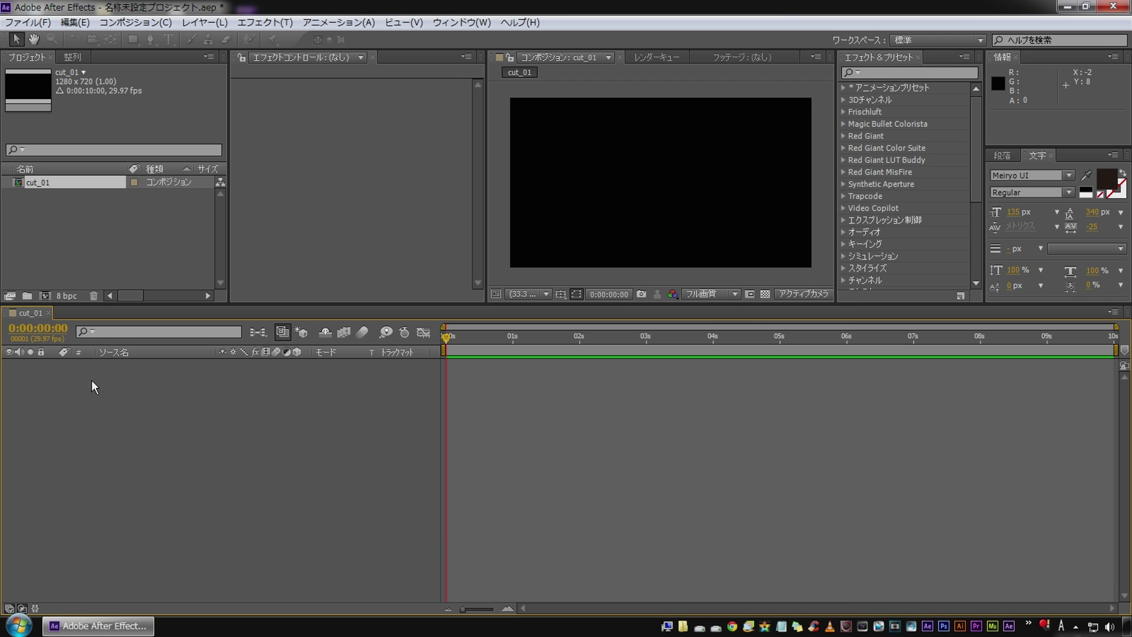
right_click(152, 387)
Step: Add a black 1280x720 solid layer named bg_01 to cut_01
mouse_move(197, 401)
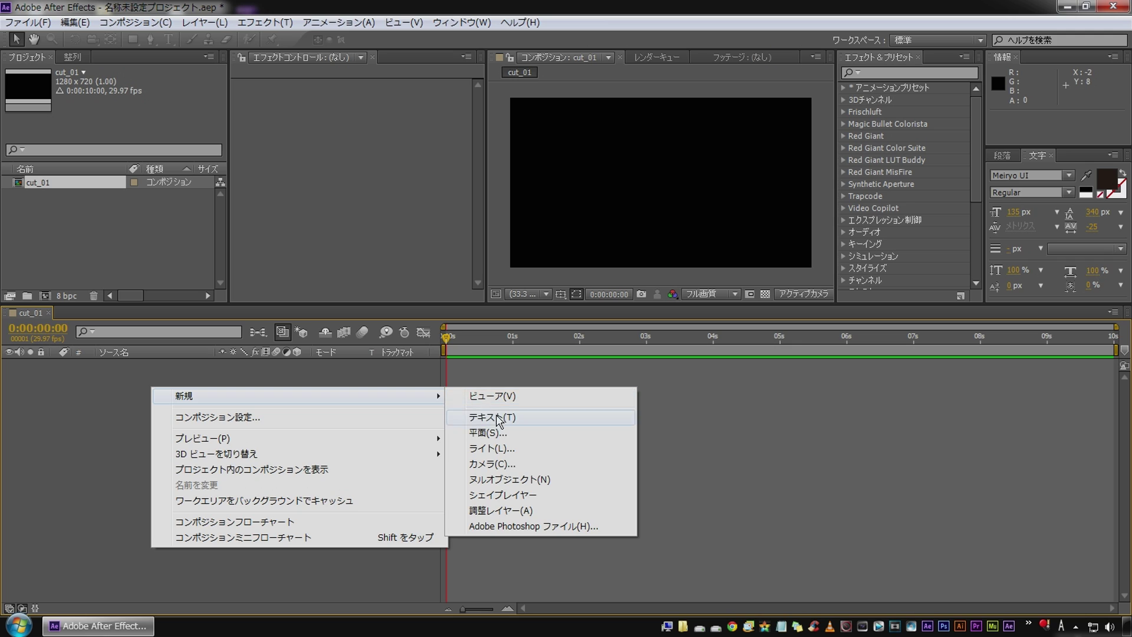
left_click(489, 433)
left_click(641, 494)
left_click(527, 490)
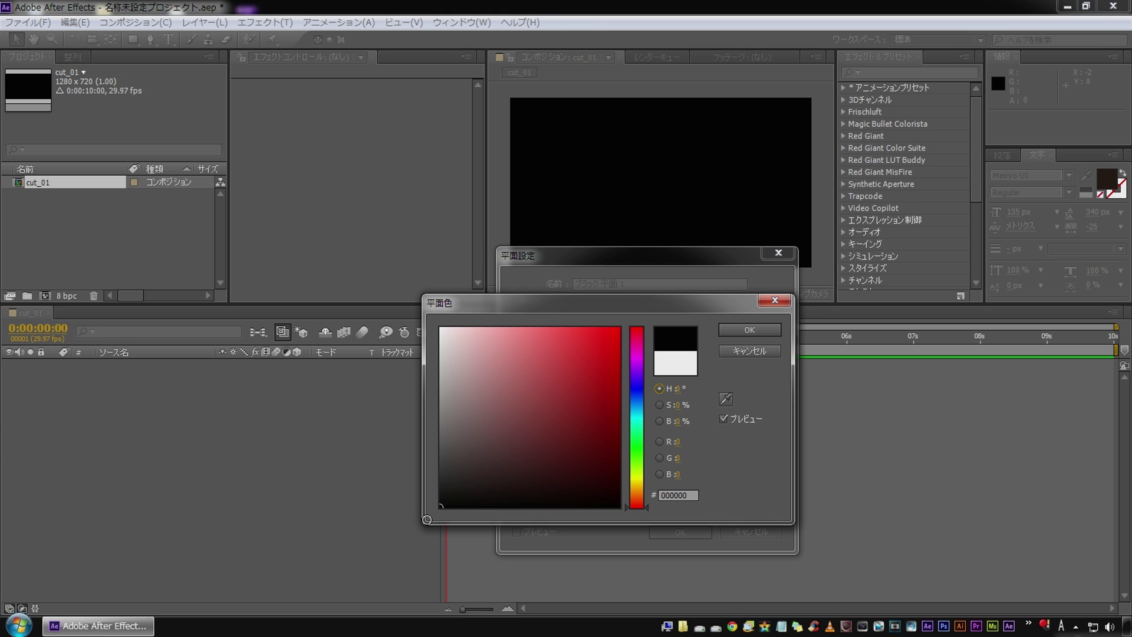
left_click(749, 330)
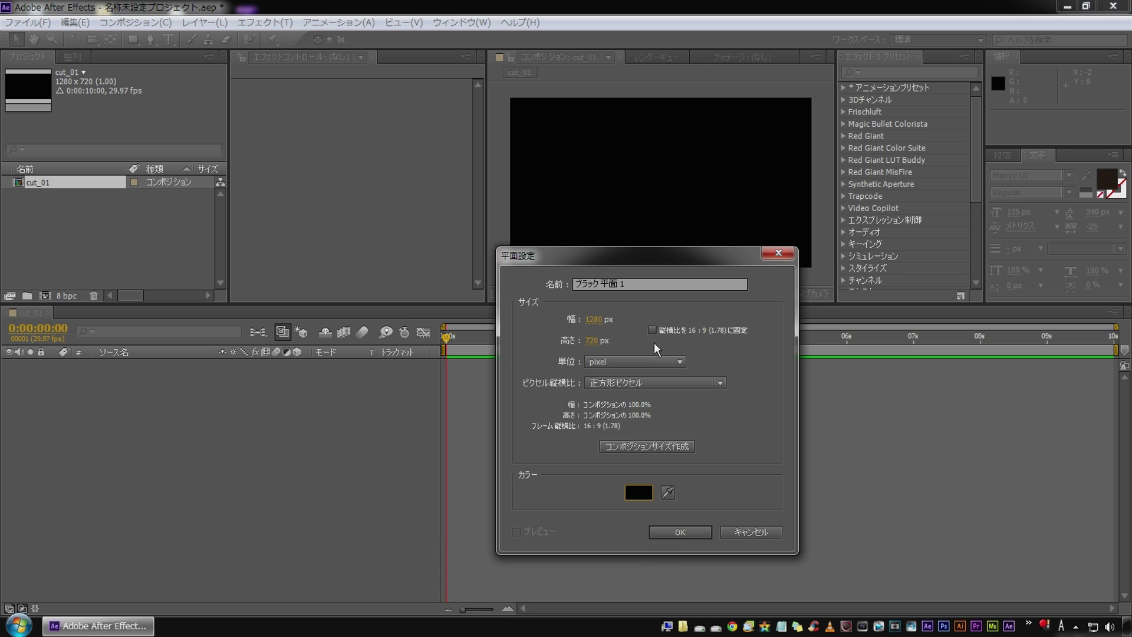
left_click(660, 286)
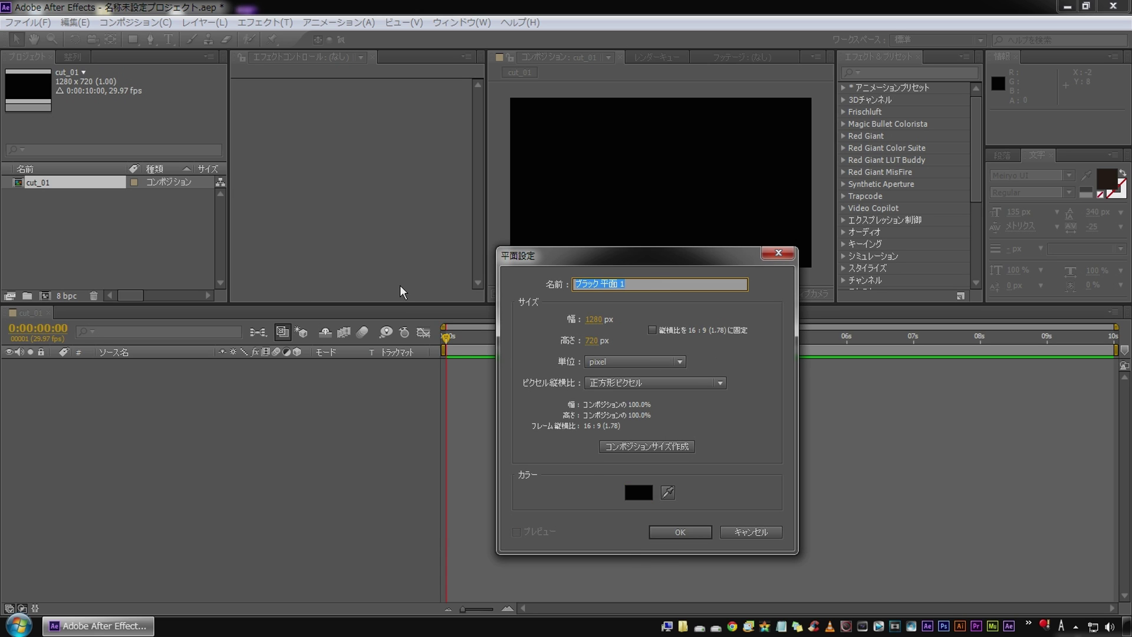
type("bg_0")
type("1")
key("Return")
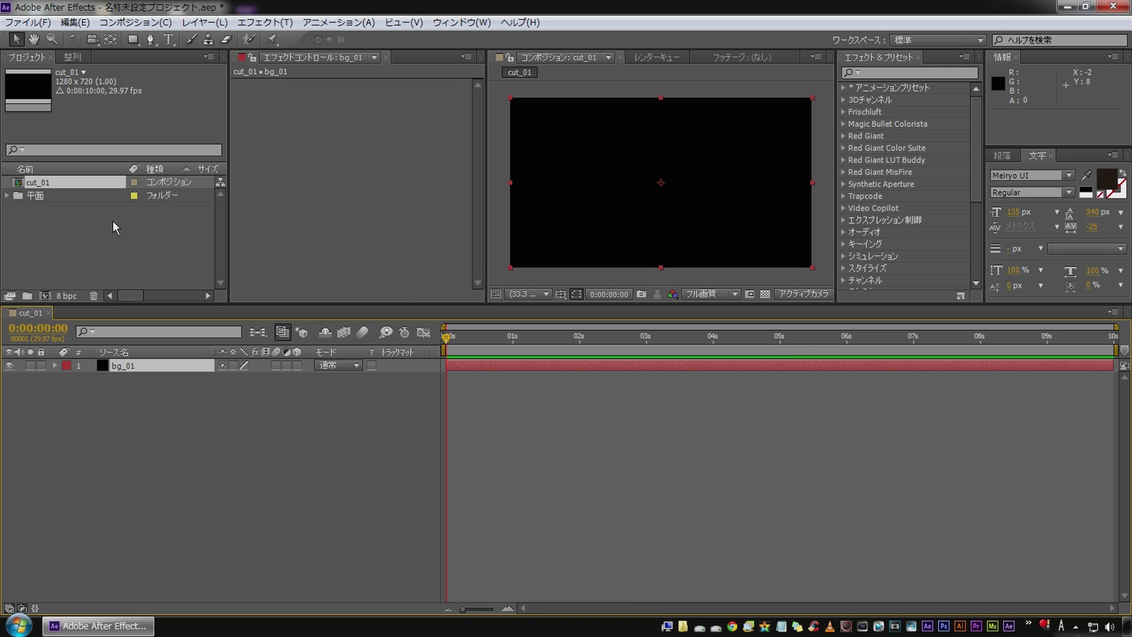
left_click(120, 25)
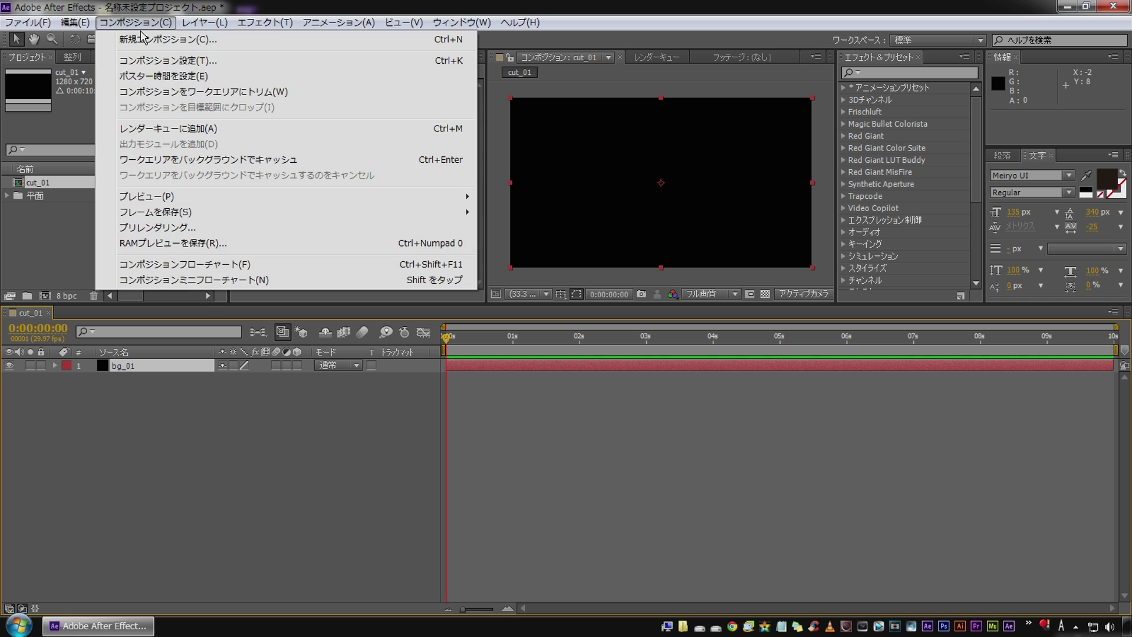
Step: Create a second composition named sozai_01 with the same preset, and import pic_01.psd
left_click(142, 41)
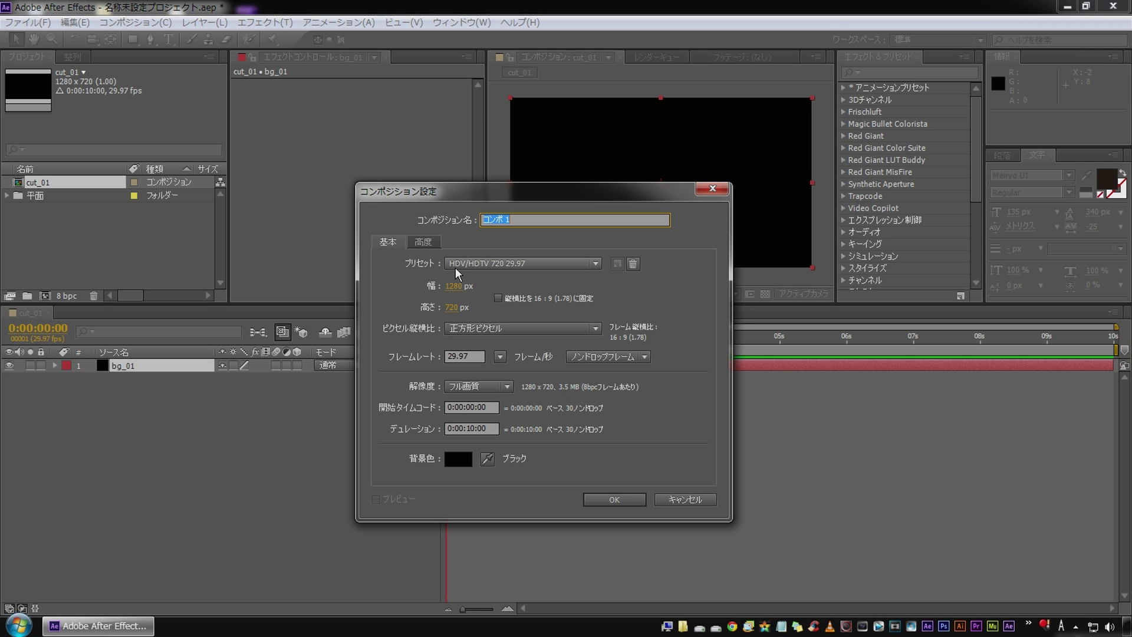
type("sozai_01")
left_click(628, 499)
double_click(118, 243)
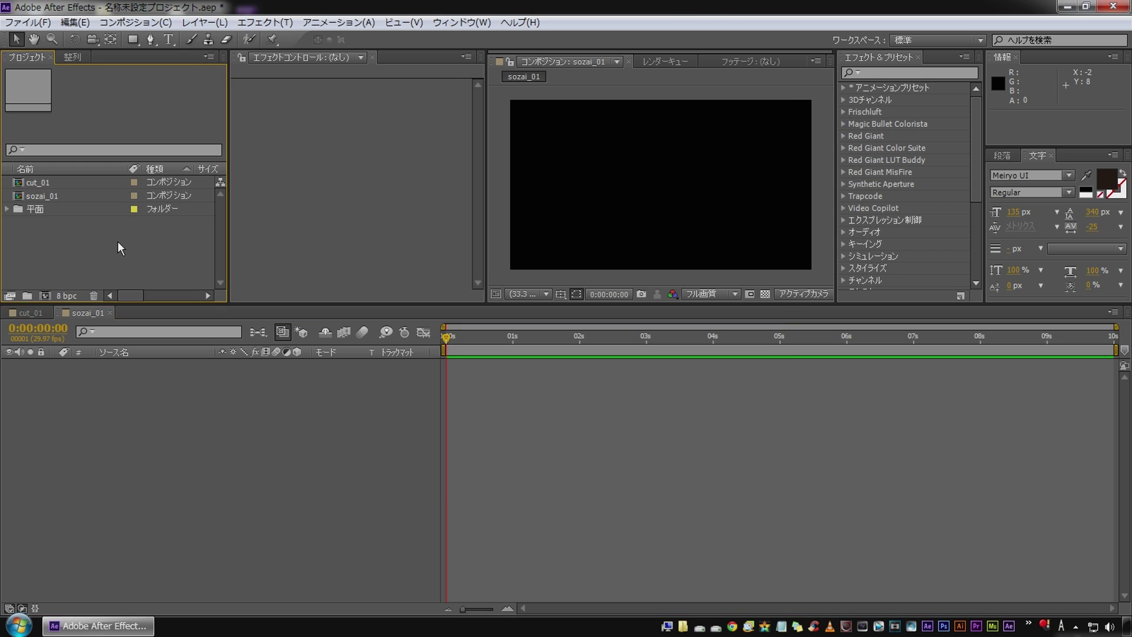
double_click(422, 203)
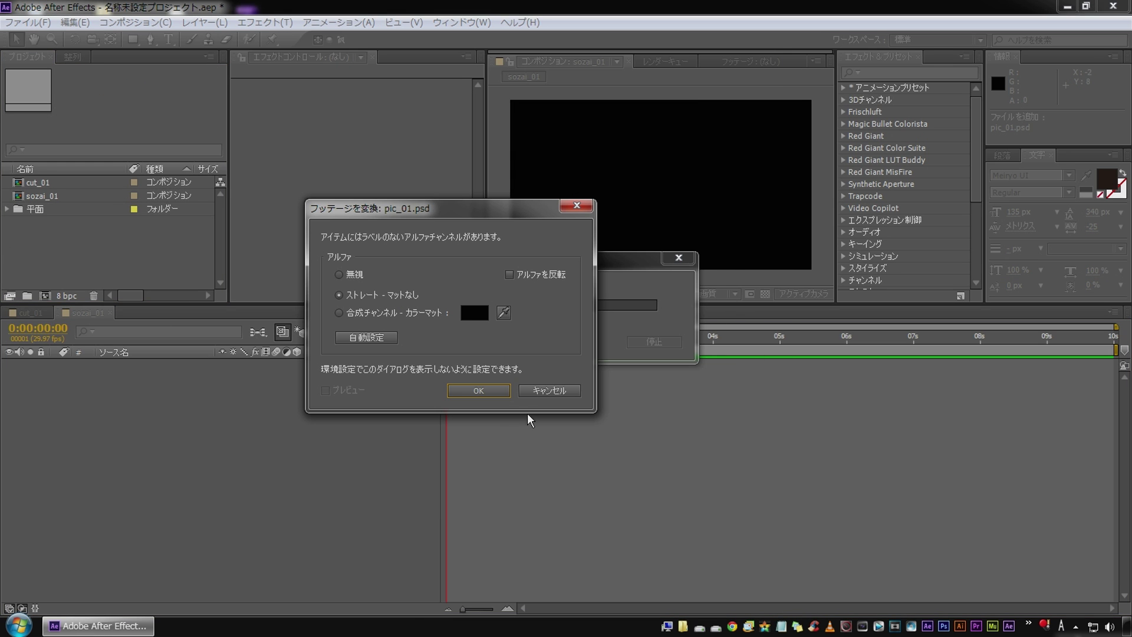
Step: Place pic_01.psd in sozai_01, fit it to the composition width, and nest sozai_01 into cut_01
left_click(481, 395)
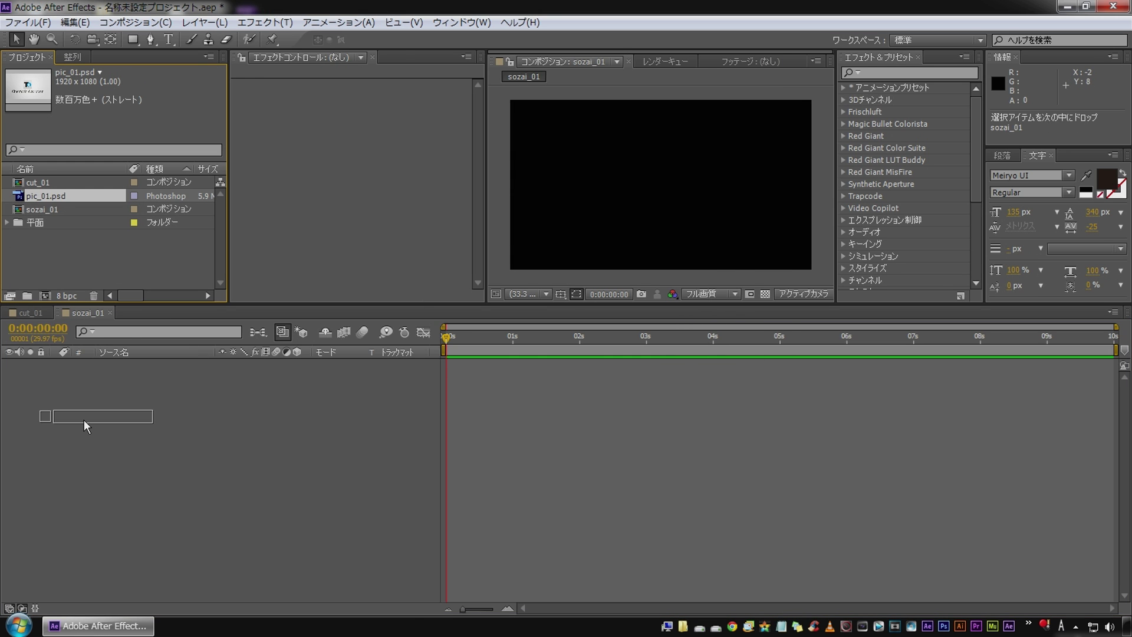
left_click_drag(63, 193, 83, 416)
right_click(140, 367)
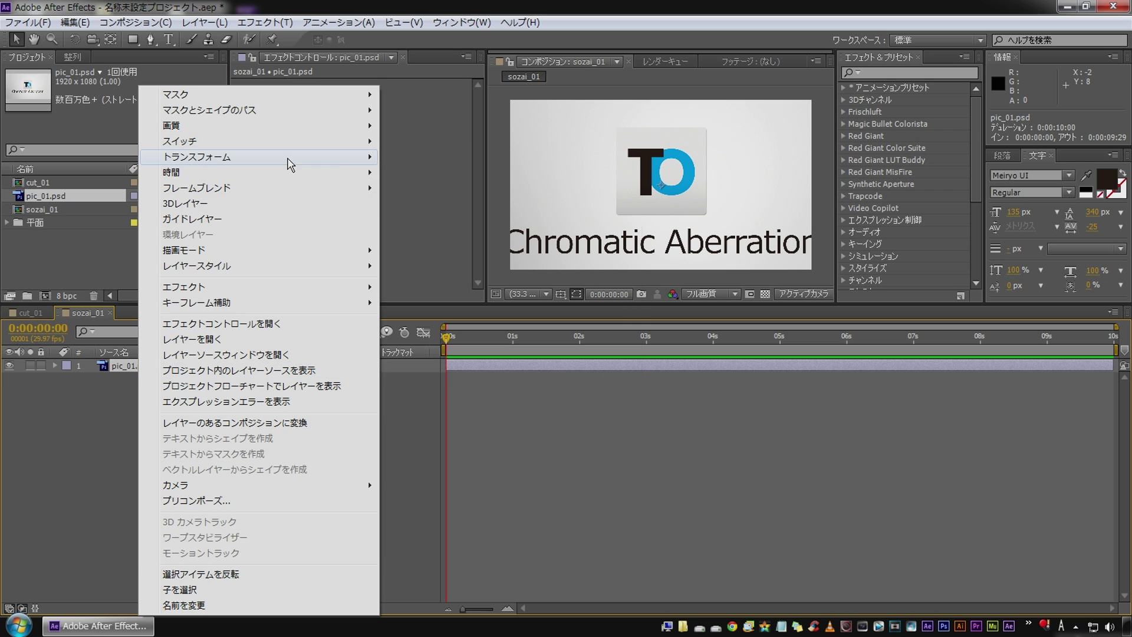
mouse_move(290, 165)
left_click(455, 345)
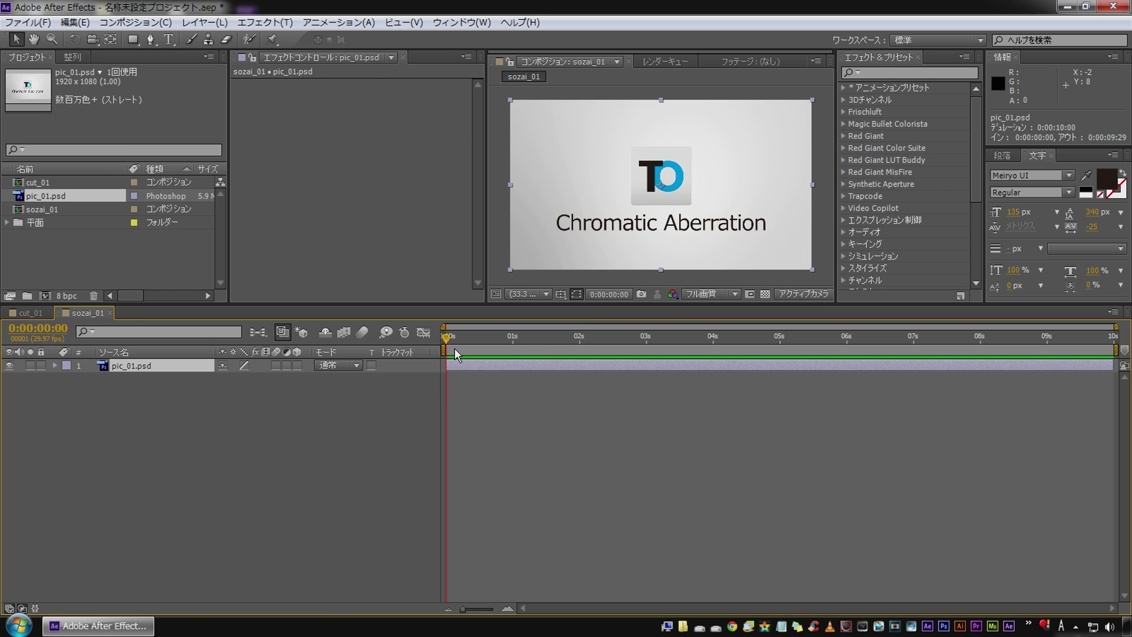
left_click(25, 313)
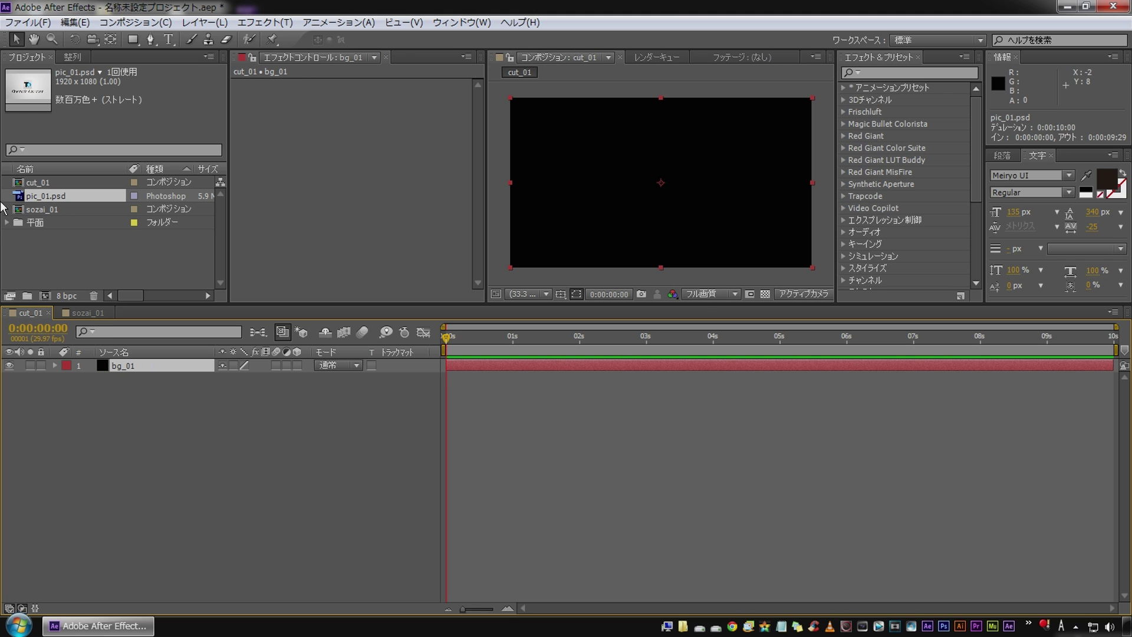
mouse_move(37, 210)
left_mouse_down()
mouse_move(154, 289)
mouse_move(178, 364)
left_mouse_up()
Step: Select the sozai_01 layer and toggle its visibility off and back on to check it
left_click(220, 510)
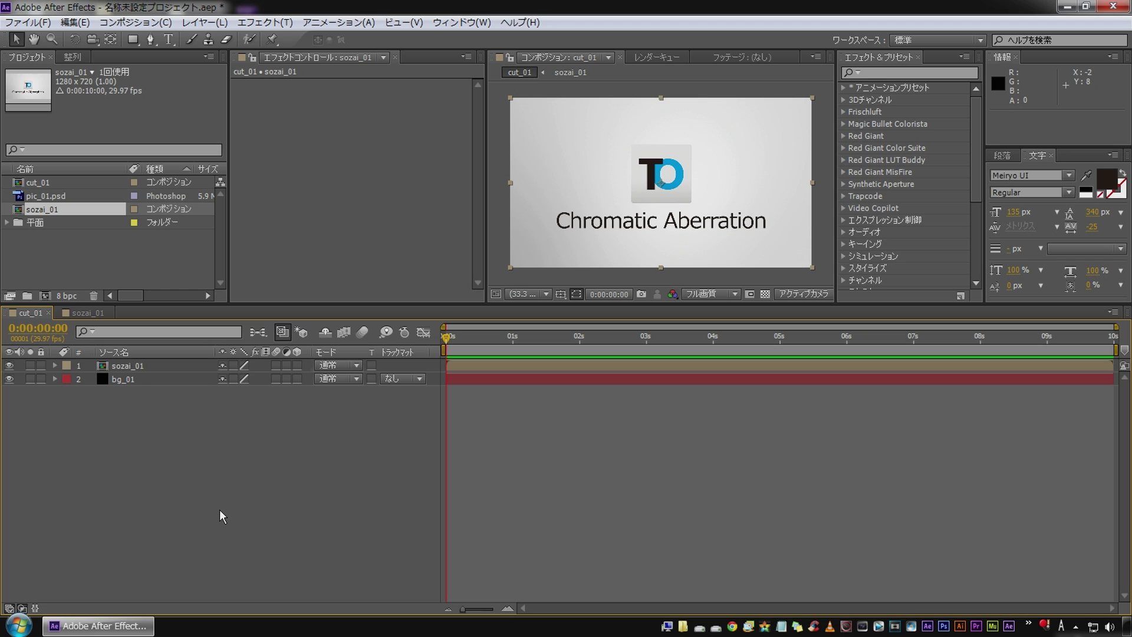
left_click(118, 365)
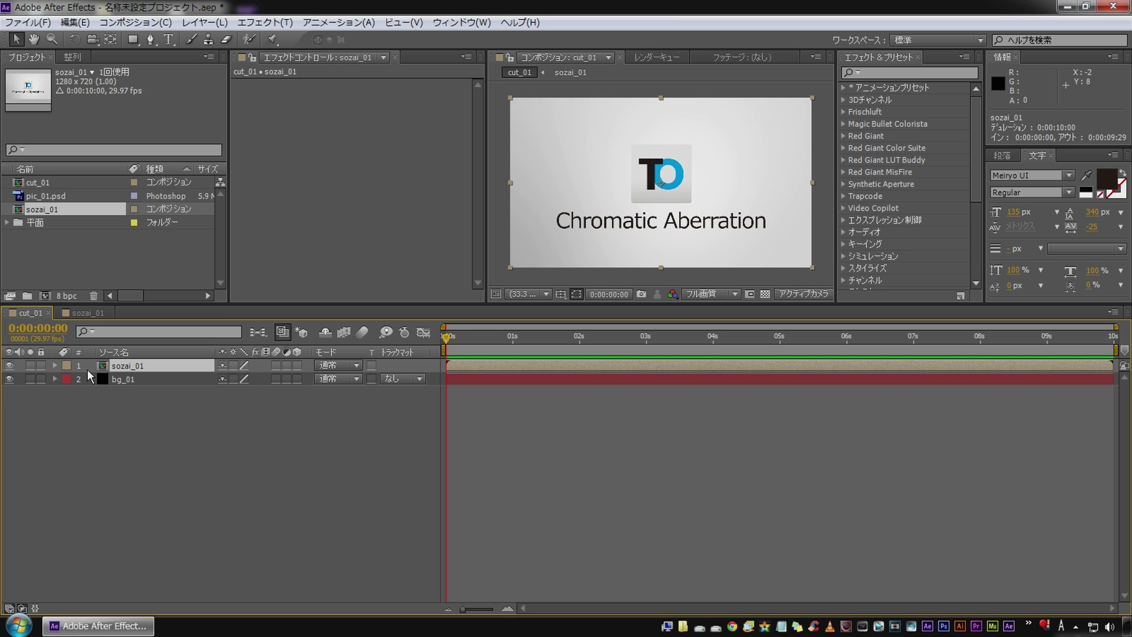
left_click(9, 365)
left_click(9, 366)
right_click(289, 118)
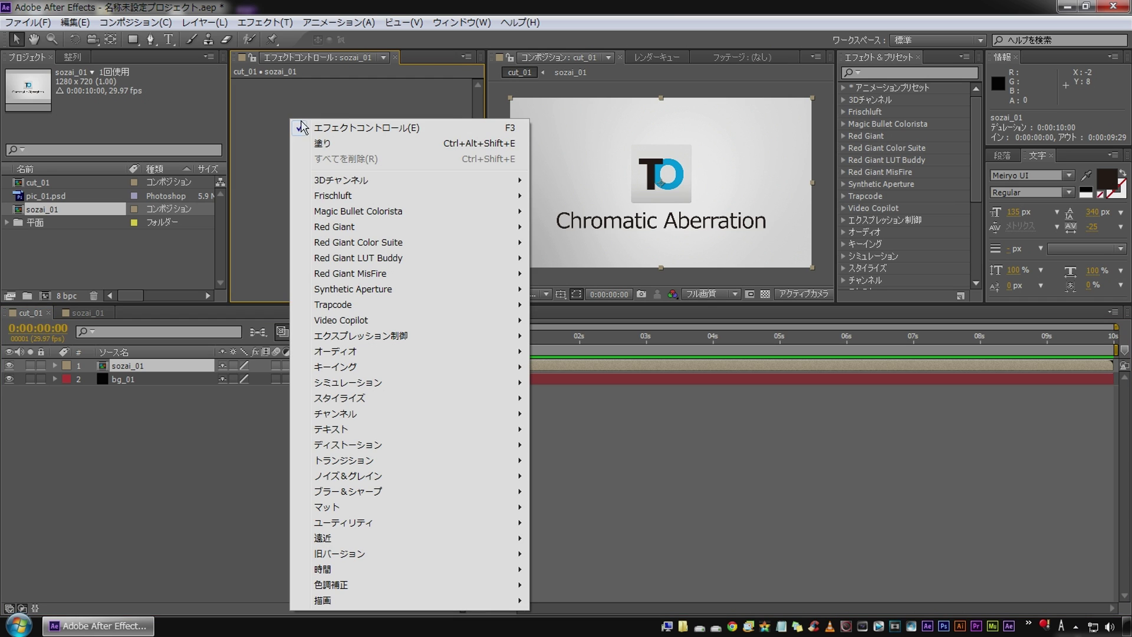
Step: Apply Set Matte to sozai_01, using its red channel as the matte
mouse_move(392, 366)
mouse_move(391, 417)
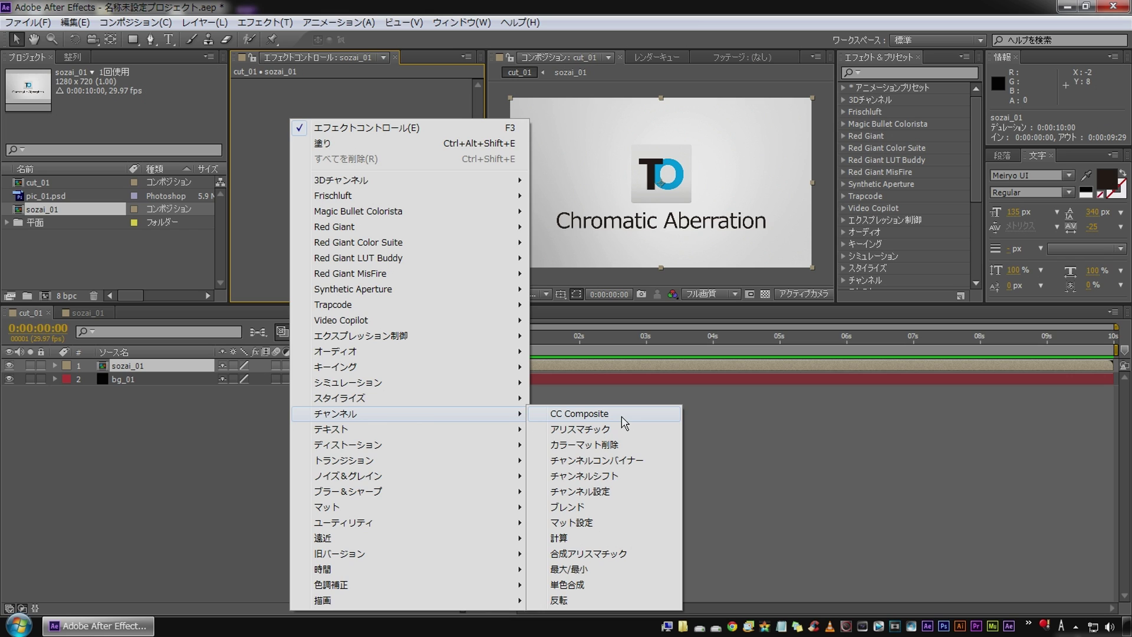
left_click(606, 528)
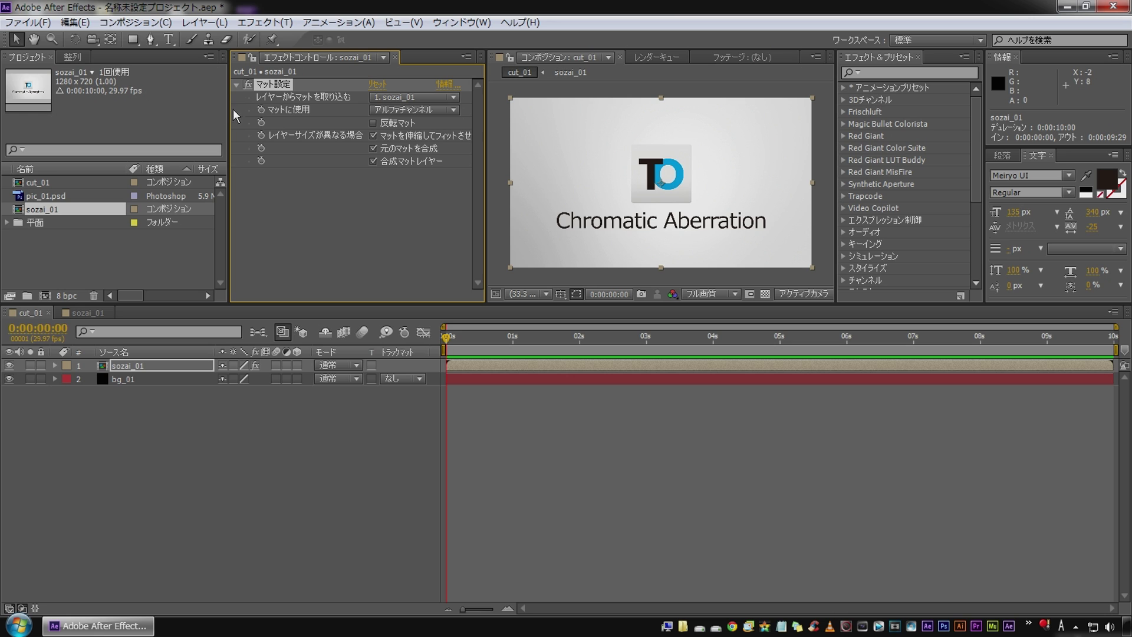
left_click(434, 108)
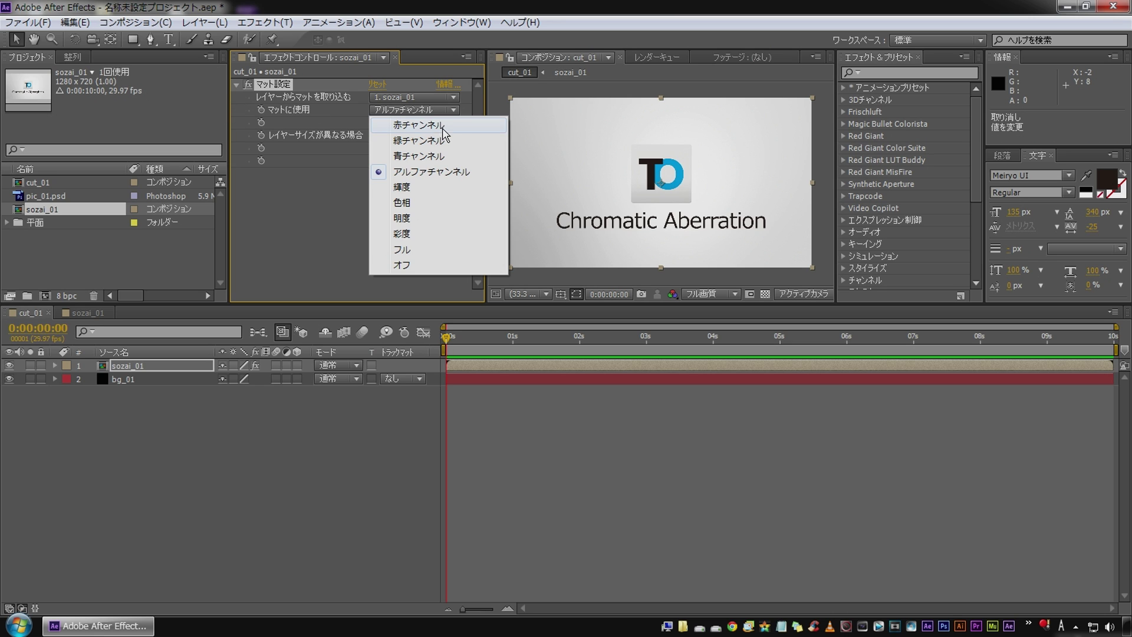
left_click(455, 127)
Step: Add a Tint effect to the sozai_01 layer
right_click(299, 223)
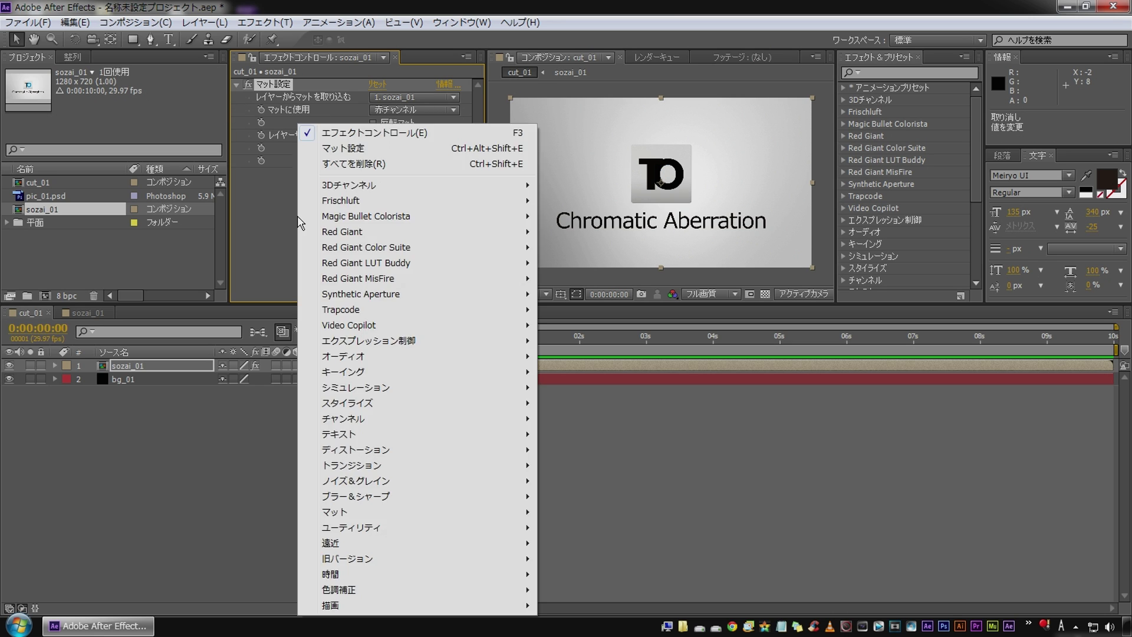
mouse_move(450, 589)
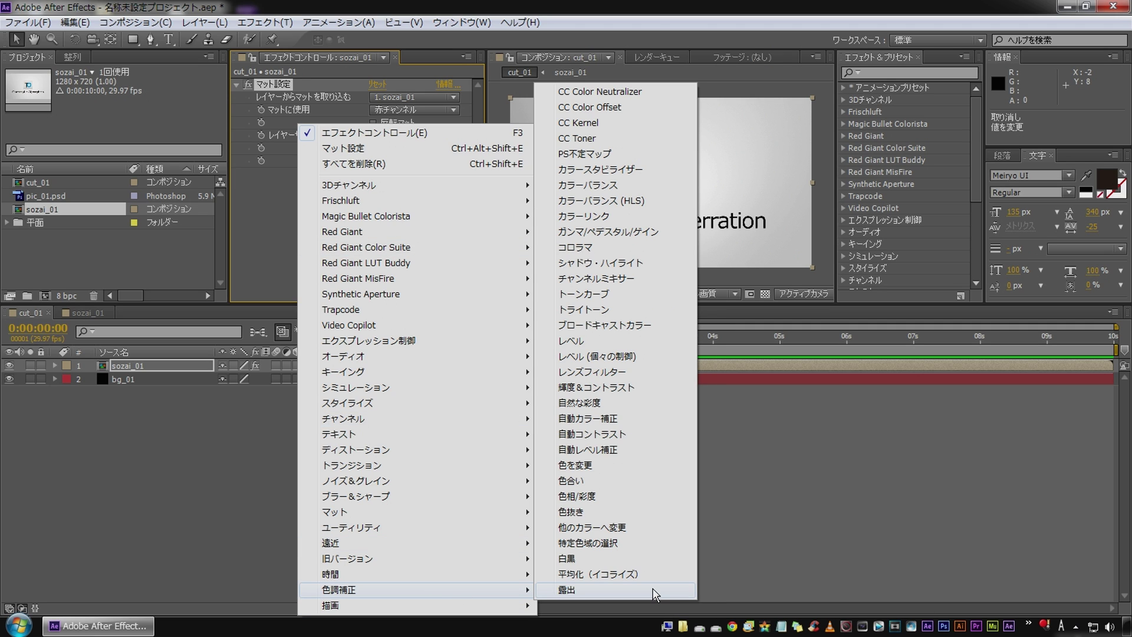
left_click(640, 489)
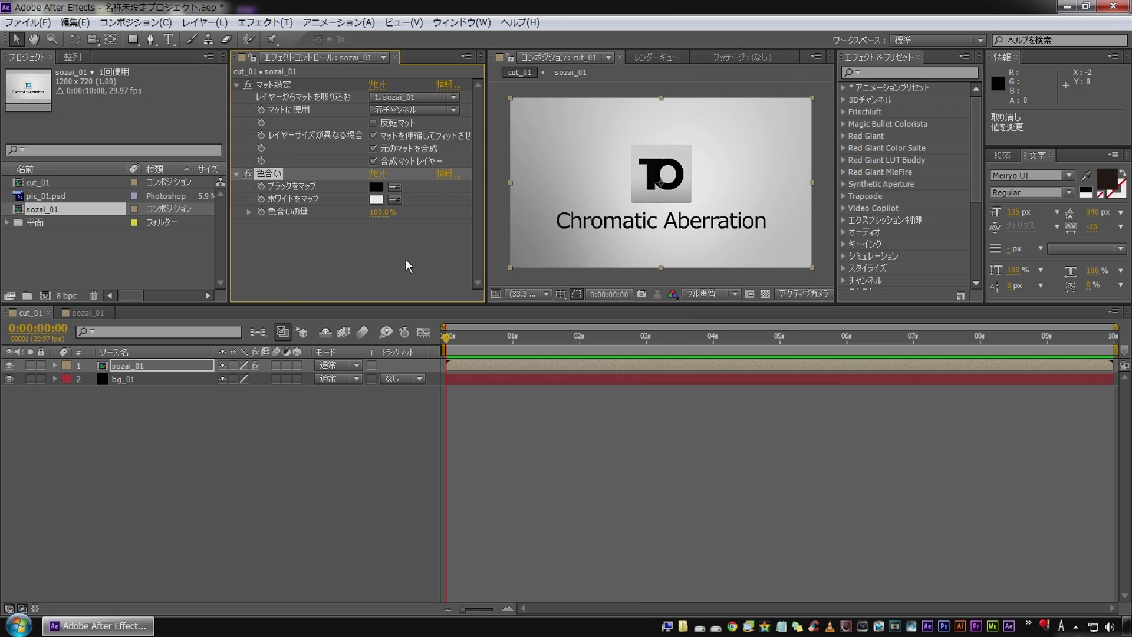
left_click(376, 187)
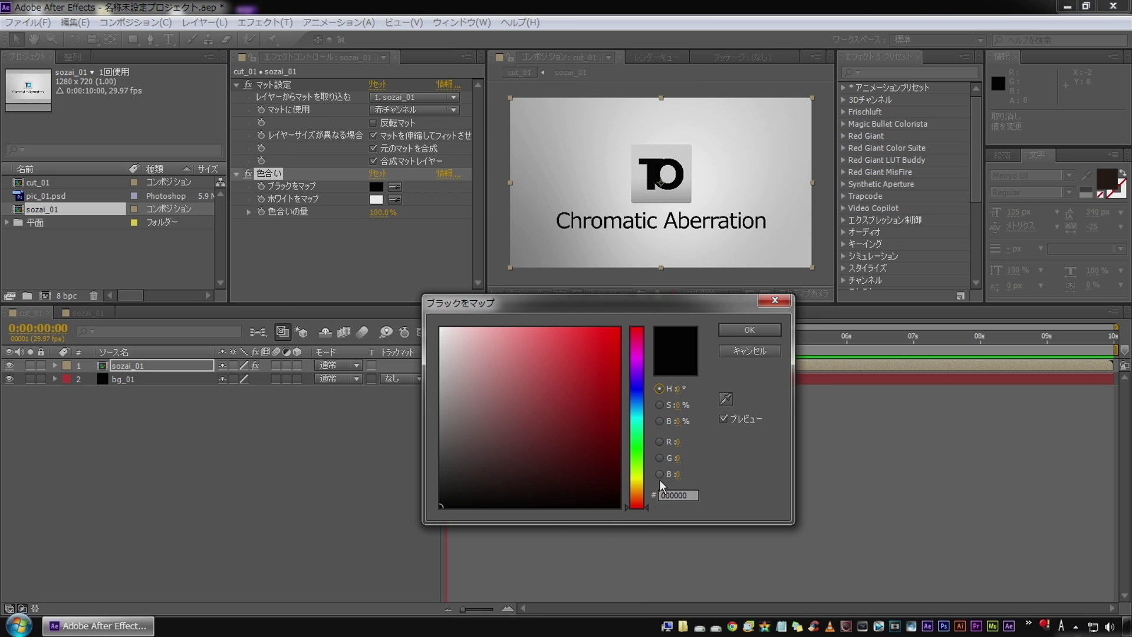
Step: Set Tint's Map Black To pure red (R 255, G 0, B 0) and eyedrop it into Map White To
left_click(677, 442)
type("255")
key("Tab")
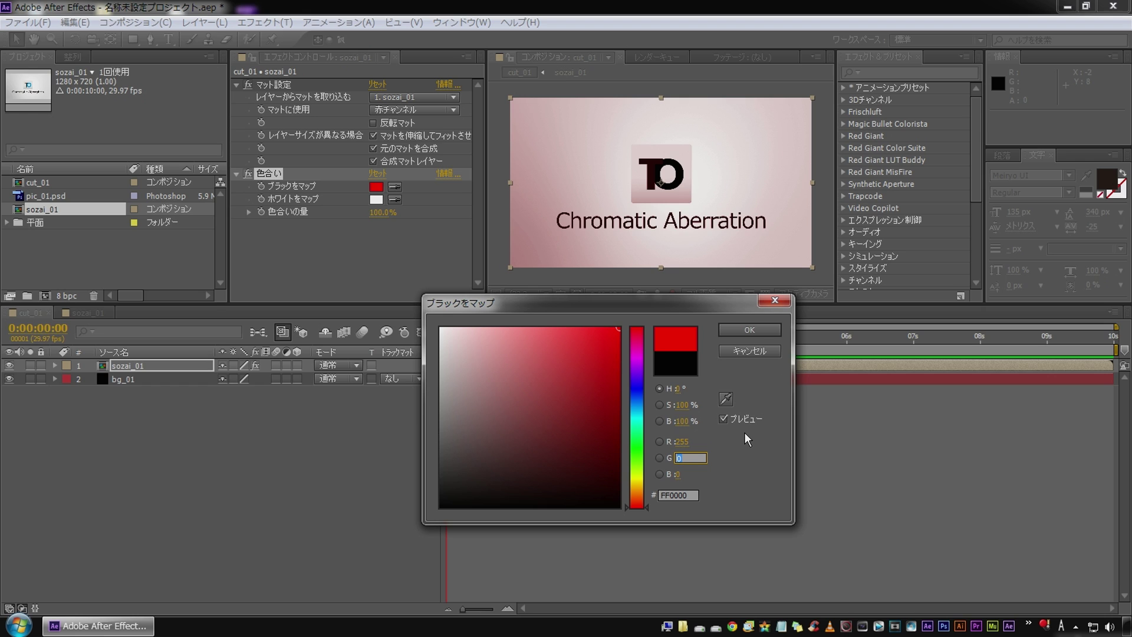
type("0")
key("Tab")
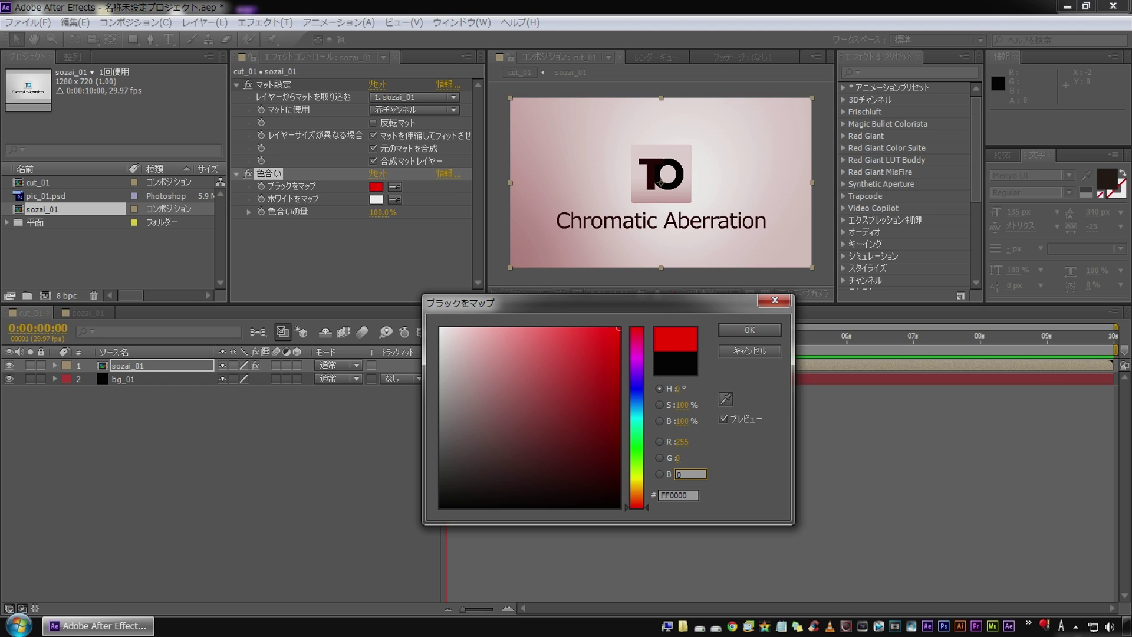
left_click(742, 327)
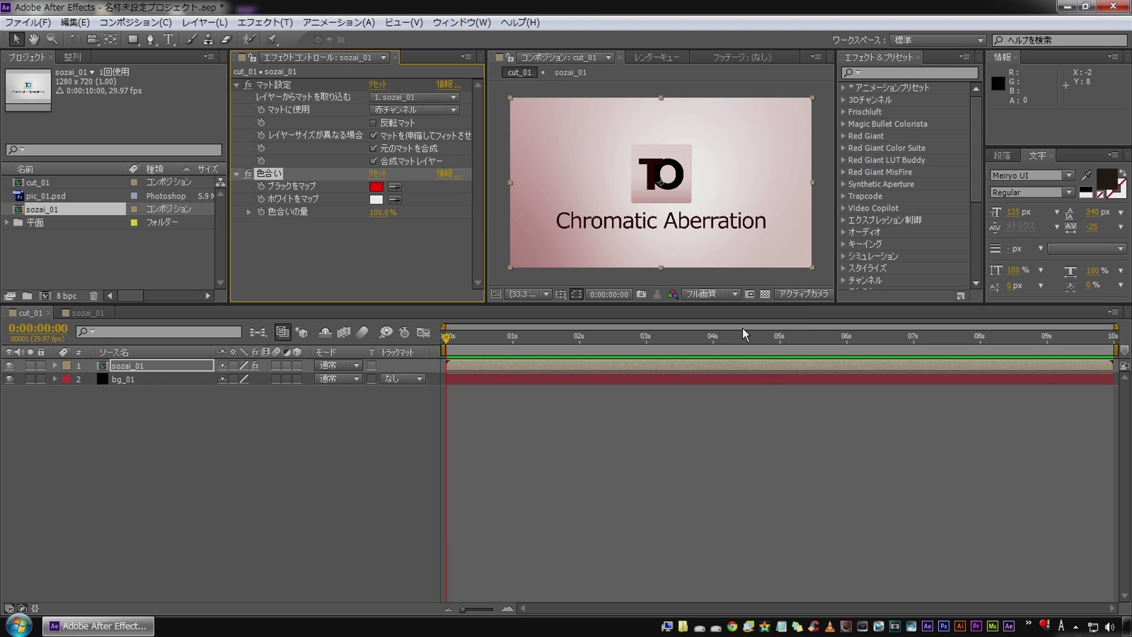
left_click(395, 198)
left_click(377, 187)
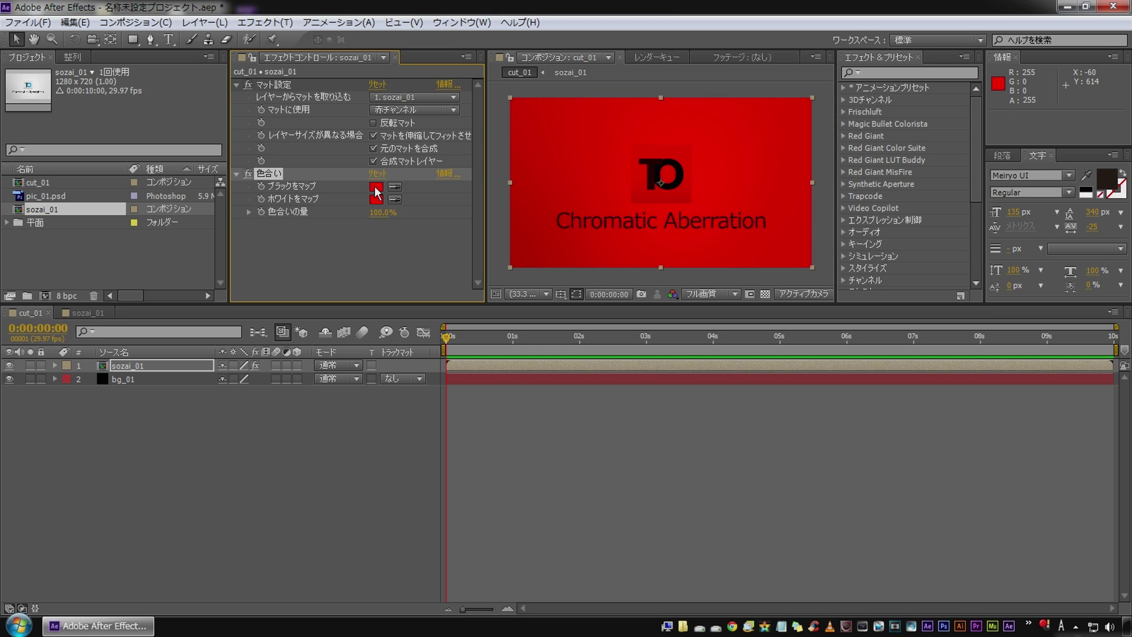
Step: Duplicate sozai_01, hide the top copy, and give it the Red label
left_click(117, 372)
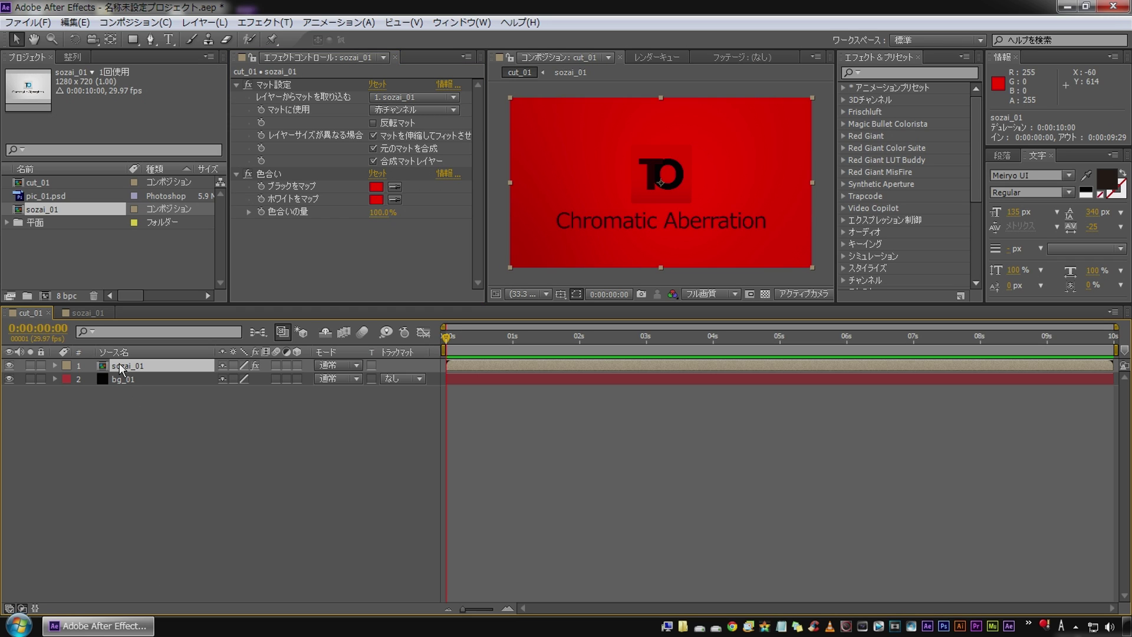
key("ctrl+d")
left_click(9, 366)
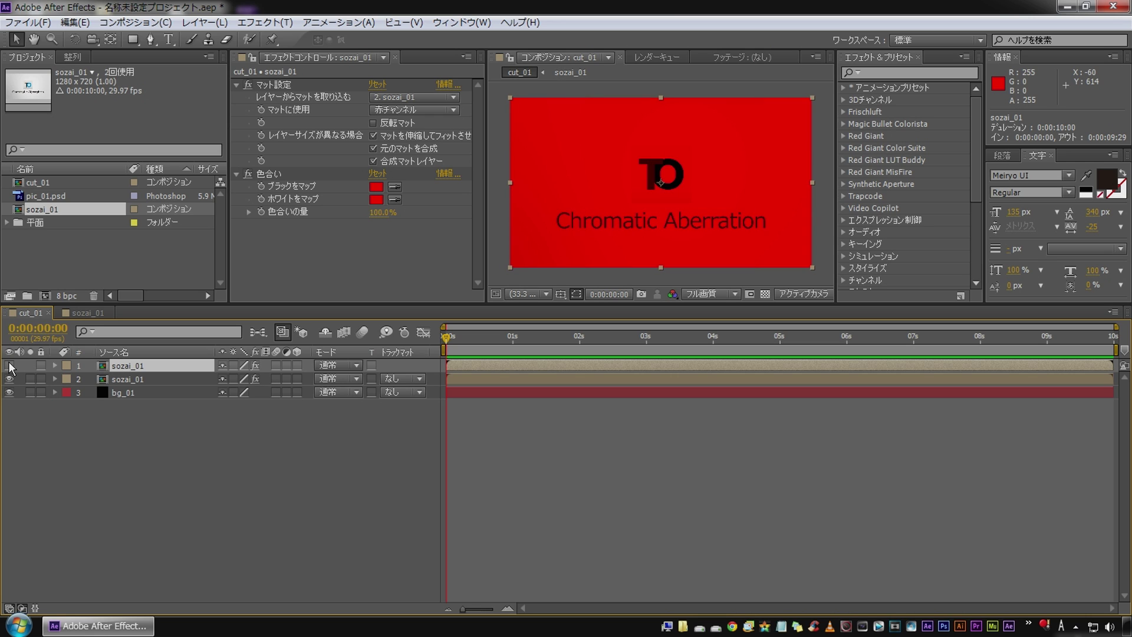
left_click(66, 365)
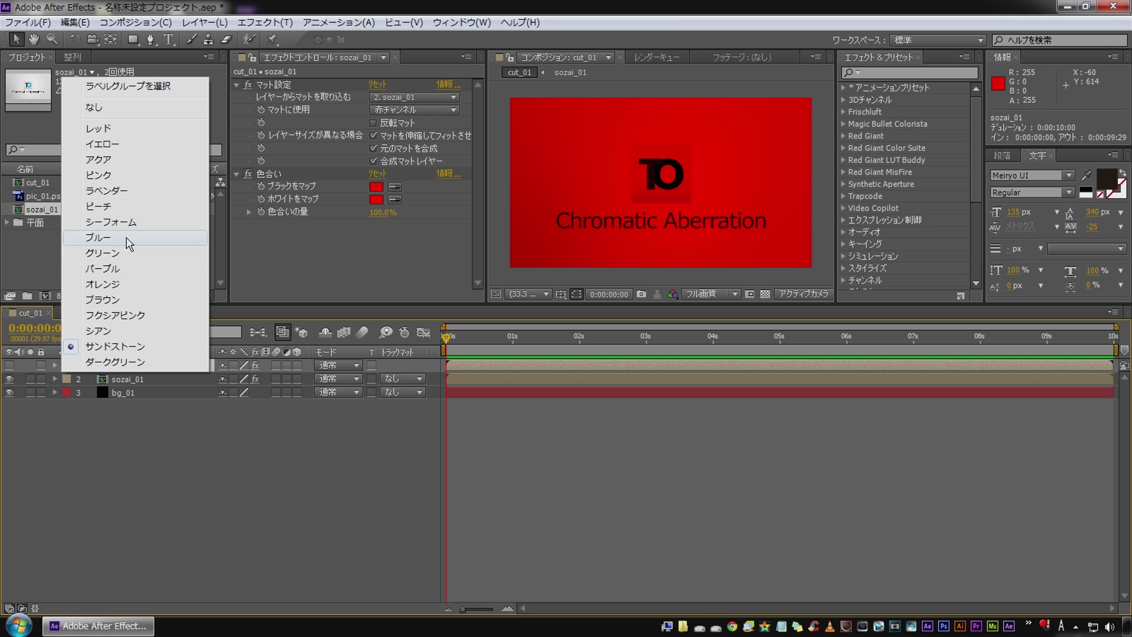
left_click(144, 133)
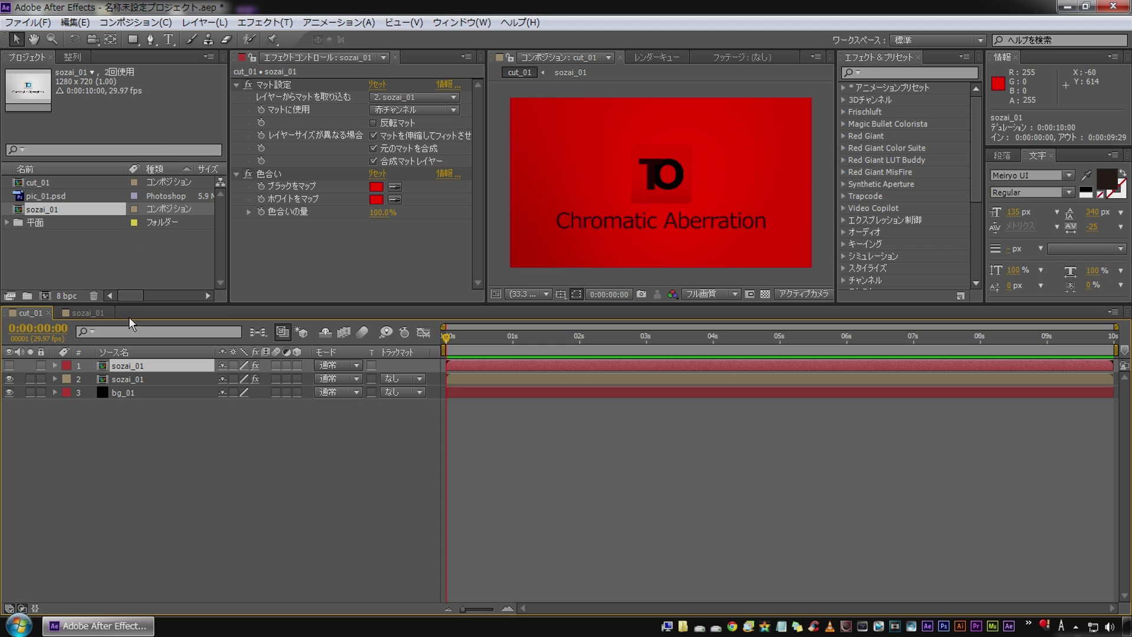
Step: Label the second sozai_01 copy Green and switch its Set Matte to the Green Channel
left_click(120, 381)
left_click(67, 378)
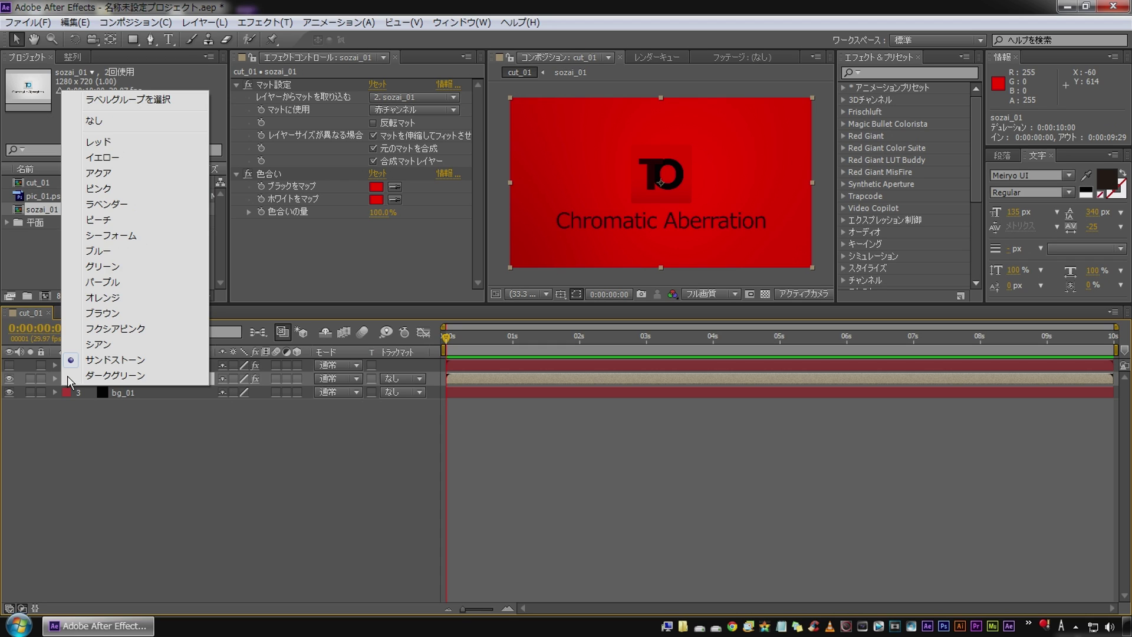
left_click(152, 268)
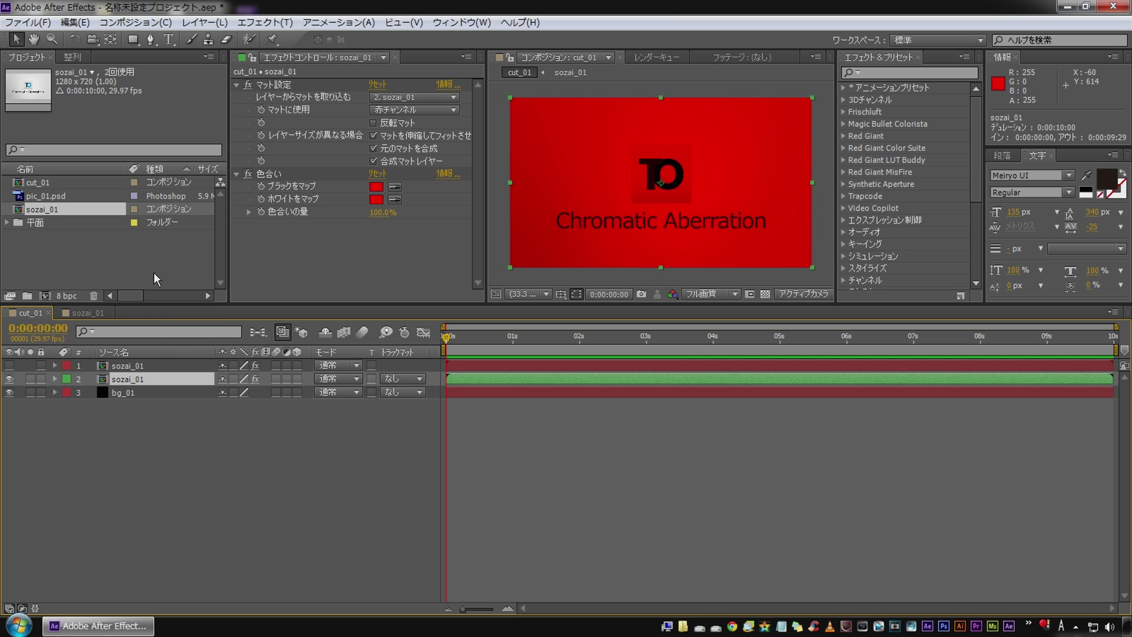
left_click(287, 85)
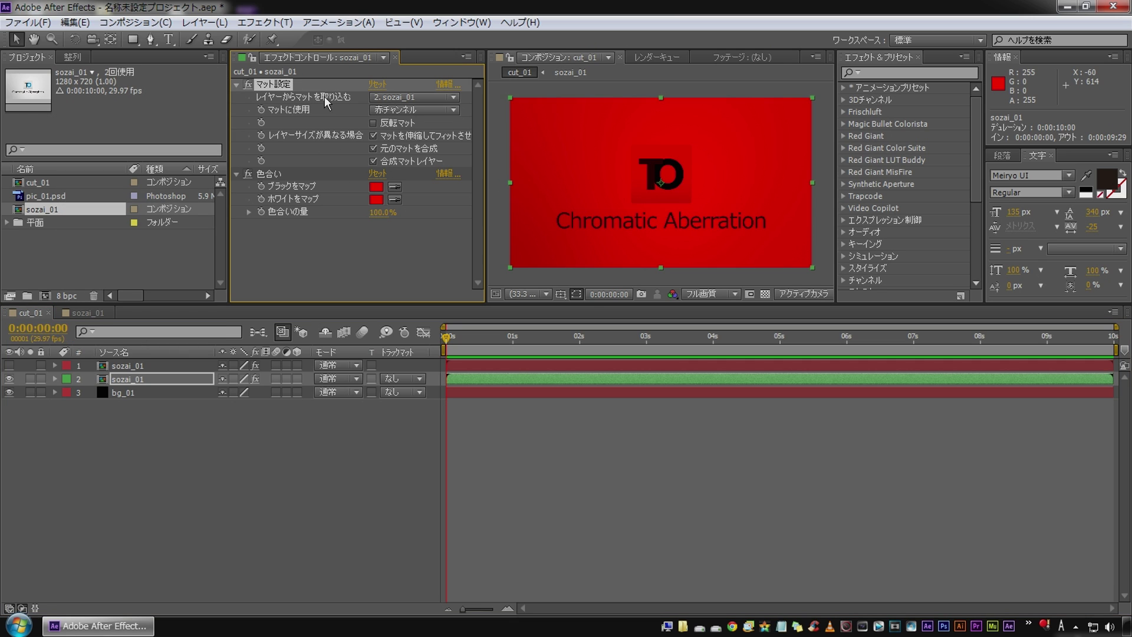
left_click(413, 110)
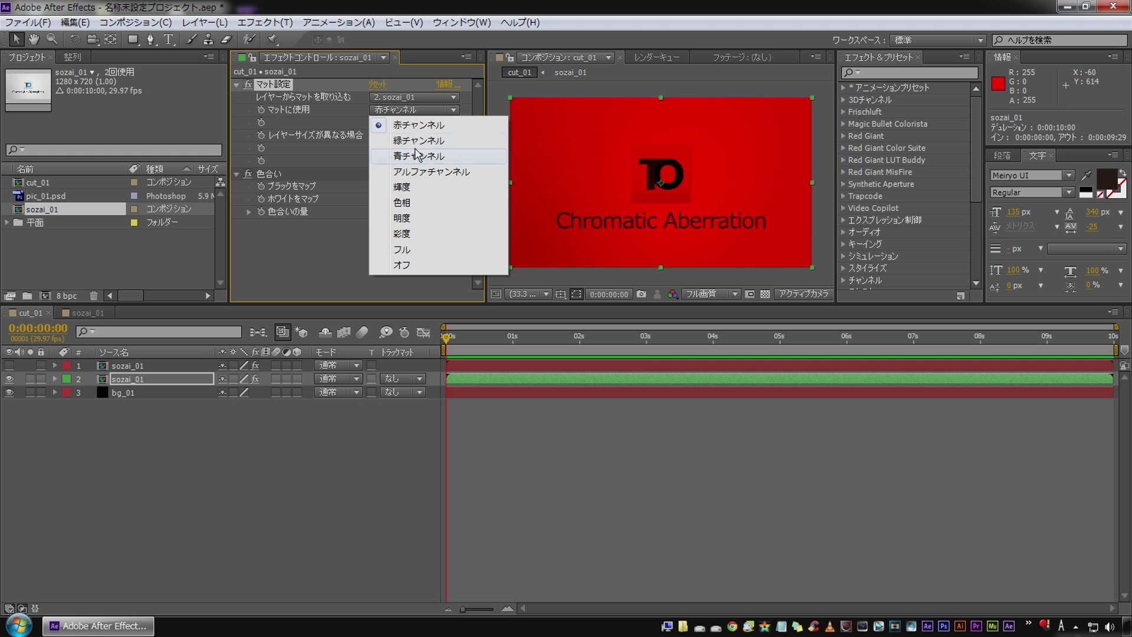
left_click(418, 141)
Step: Set the green copy's Map Black To R 0, G 255, B 0 and eyedrop it into Map White To
left_click(376, 186)
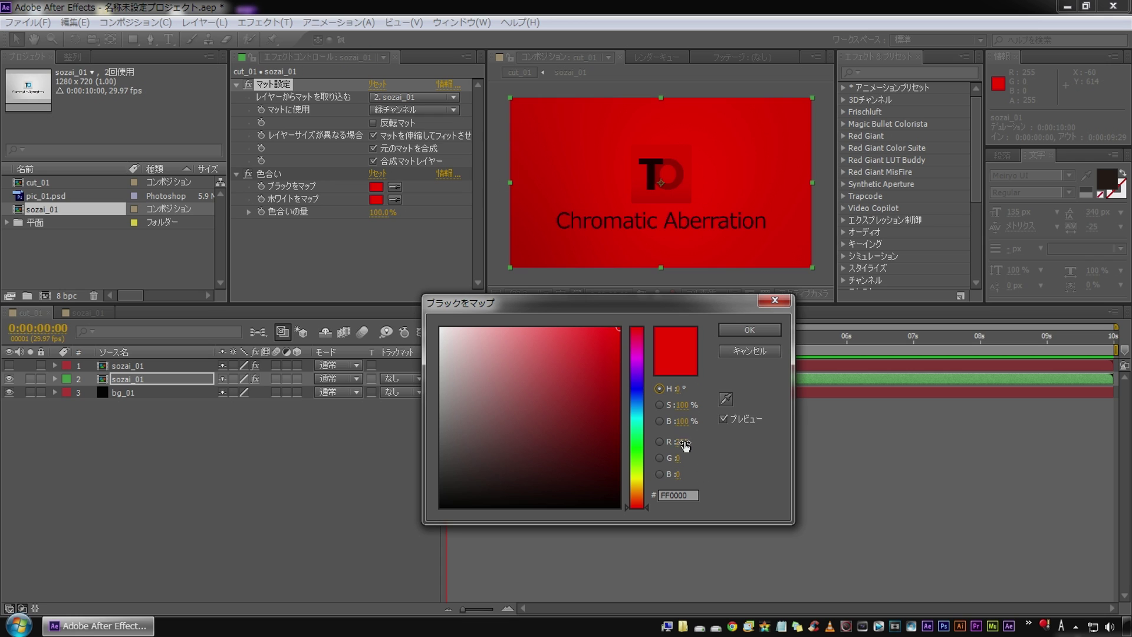
type("0")
key("Tab")
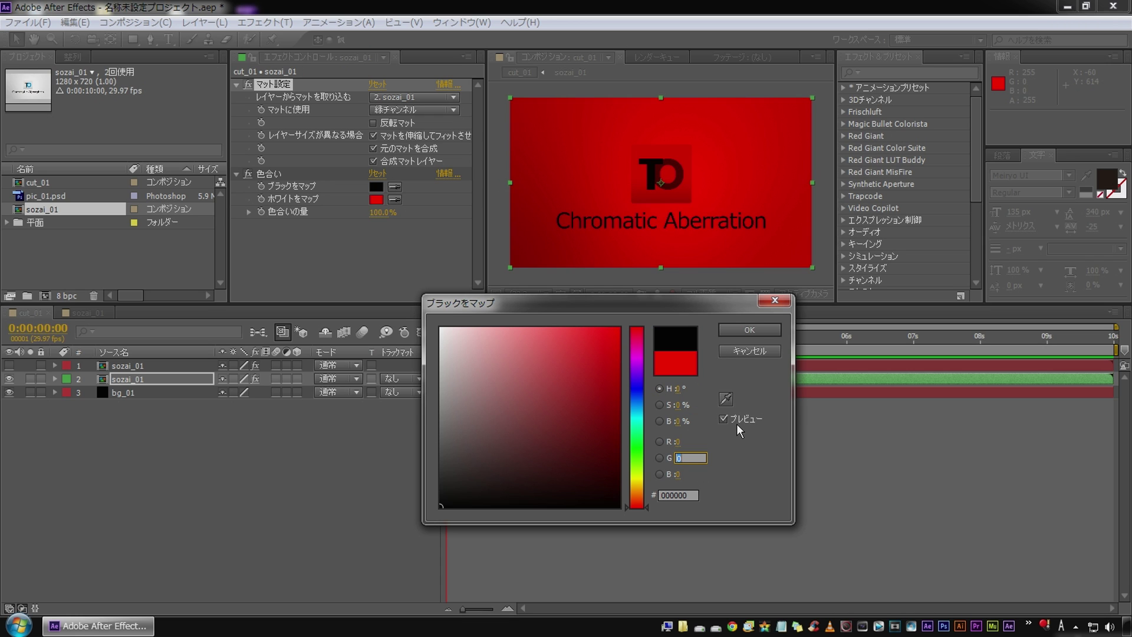
type("255")
key("Tab")
type("0")
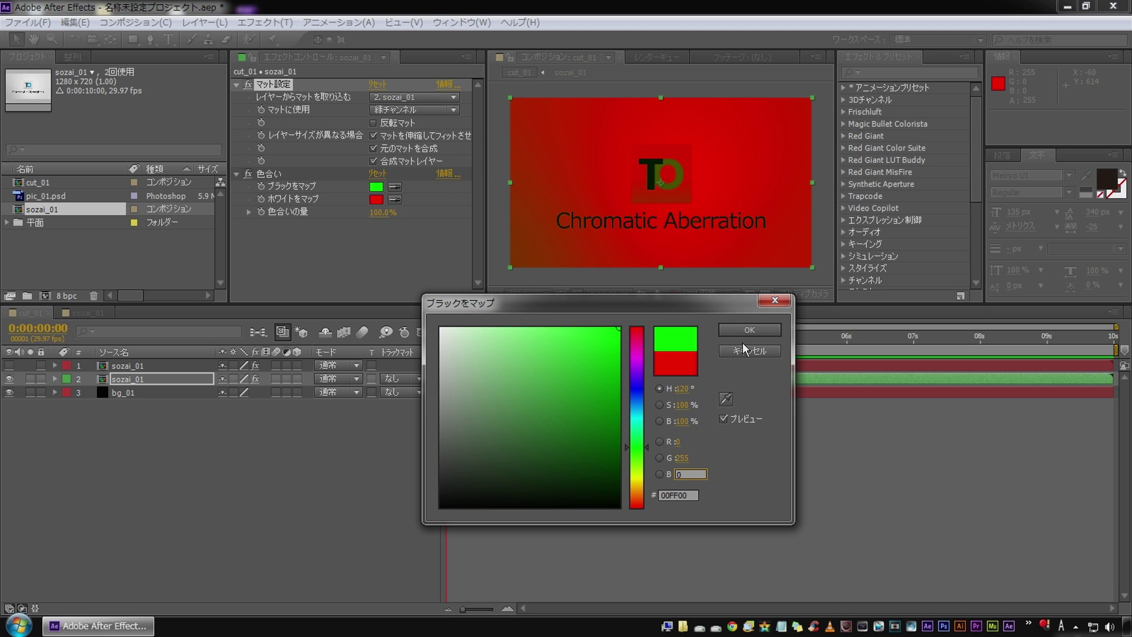
left_click(748, 333)
left_click(395, 199)
left_click(376, 186)
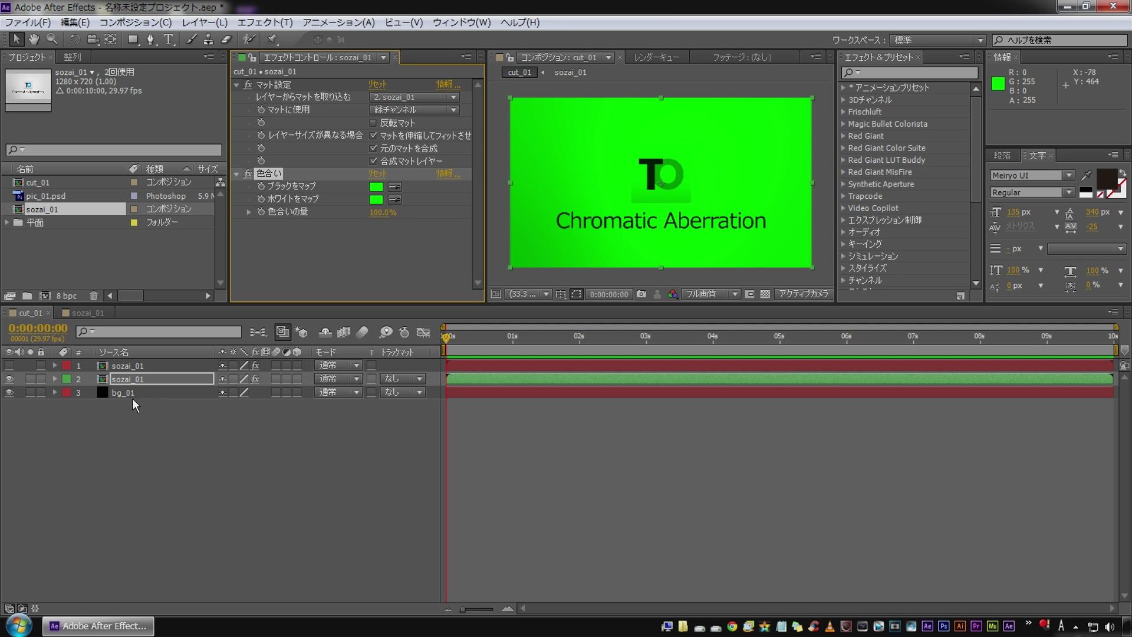
left_click(126, 378)
Step: Duplicate the green layer, label the copy Blue, and set its matte to the Blue Channel
key("ctrl+d")
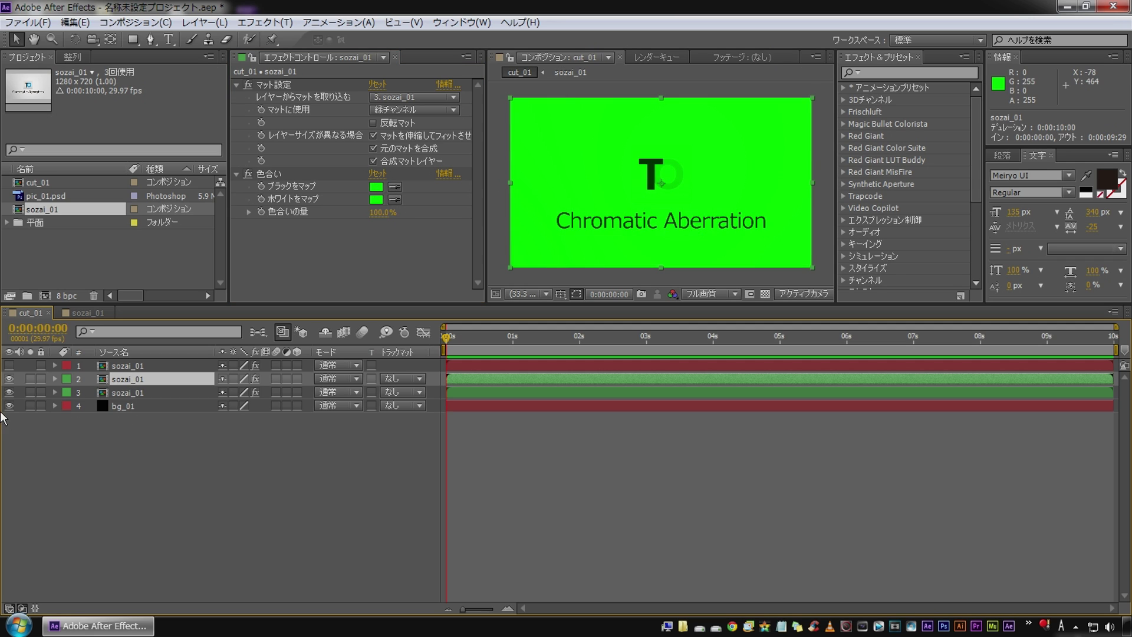
left_click(67, 392)
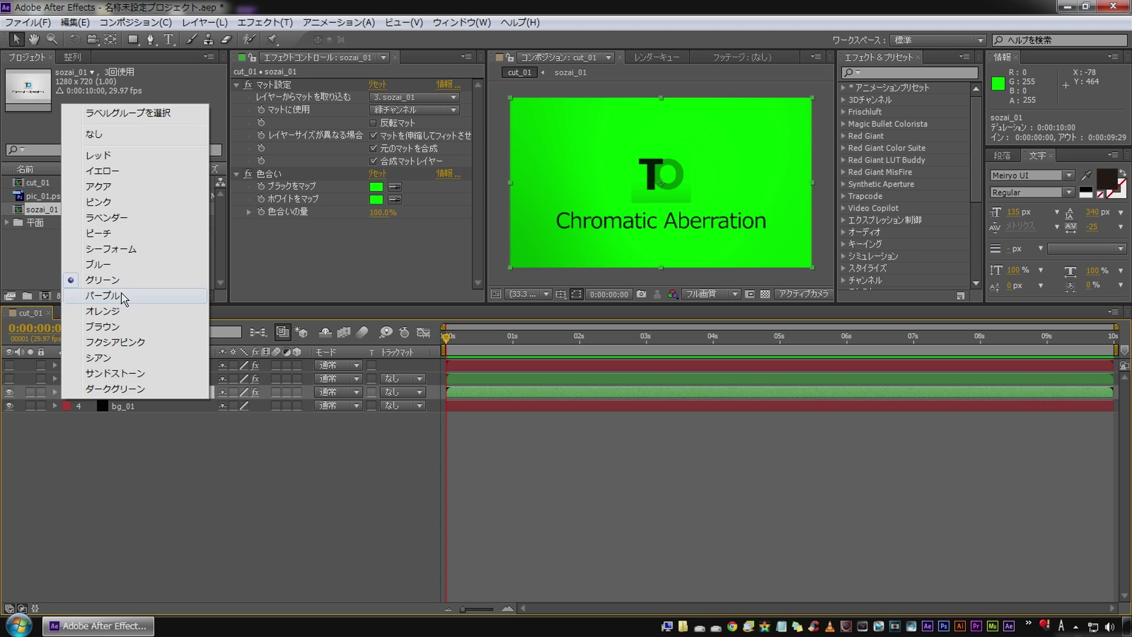
left_click(100, 265)
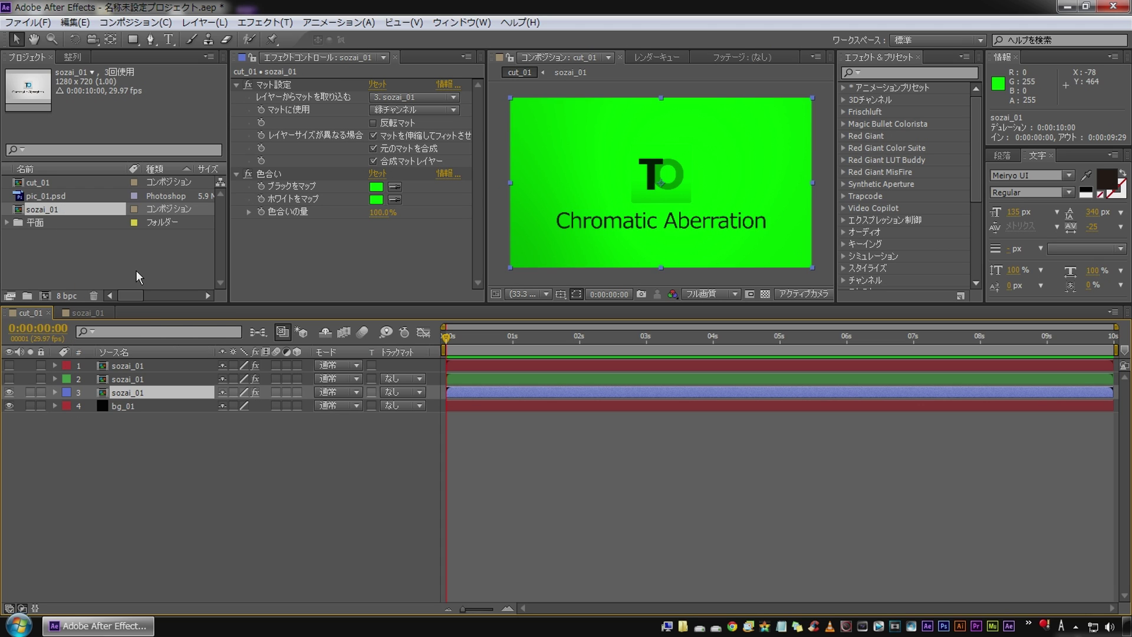
left_click(411, 110)
left_click(437, 157)
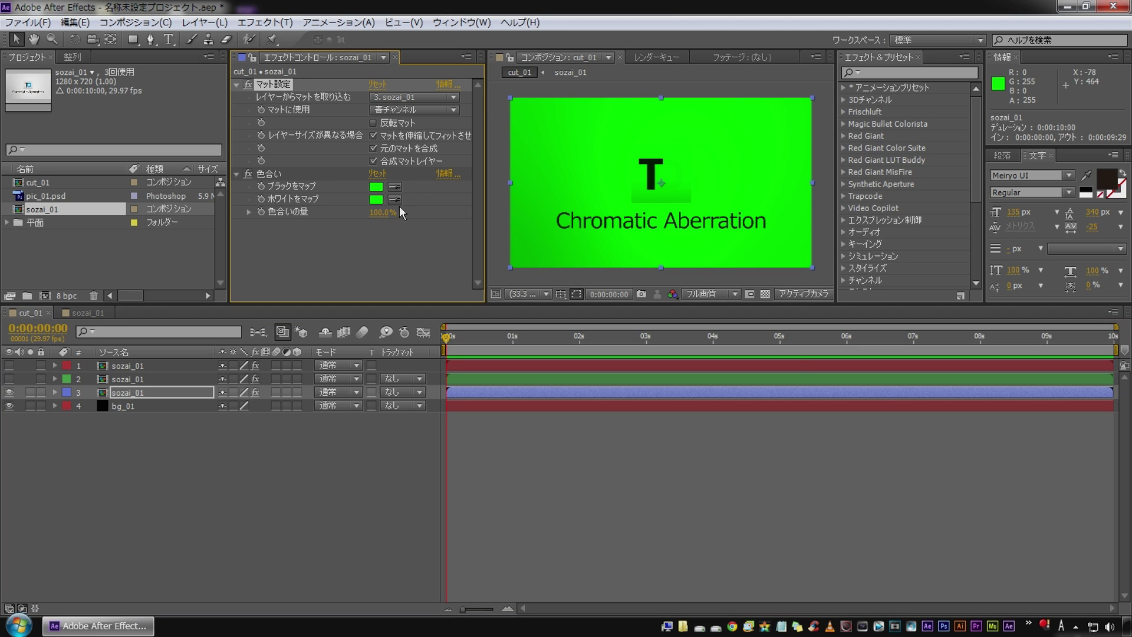
Step: Set the blue copy's Map Black To 0000FF and eyedrop it into Map White To
left_click(377, 187)
left_click(679, 442)
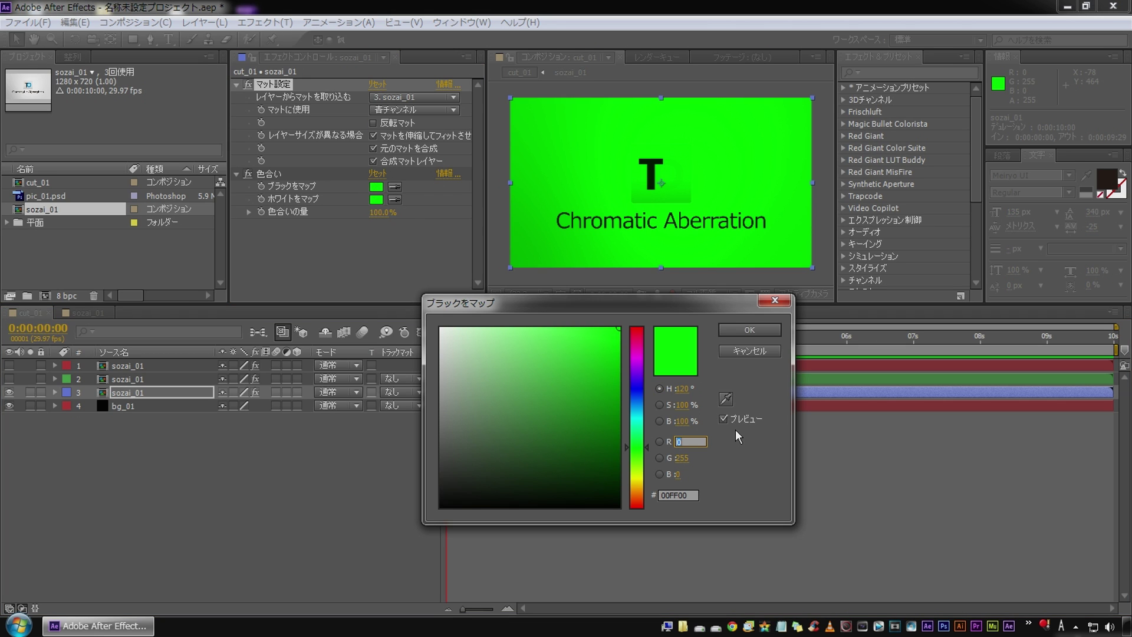
key("Tab")
type("0")
key("Tab")
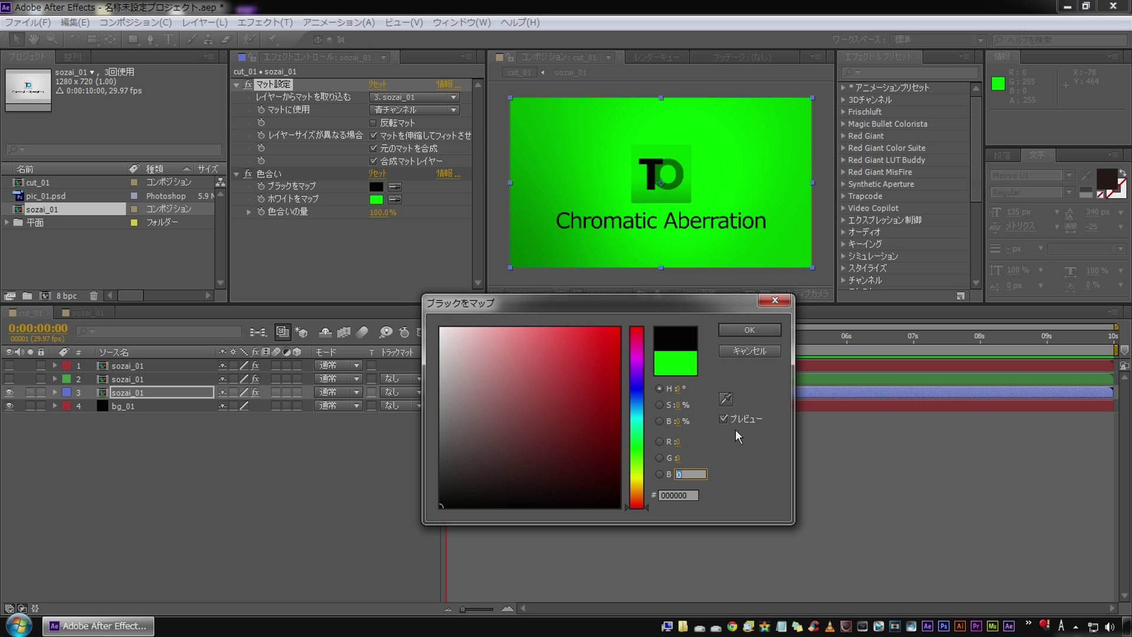
type("255")
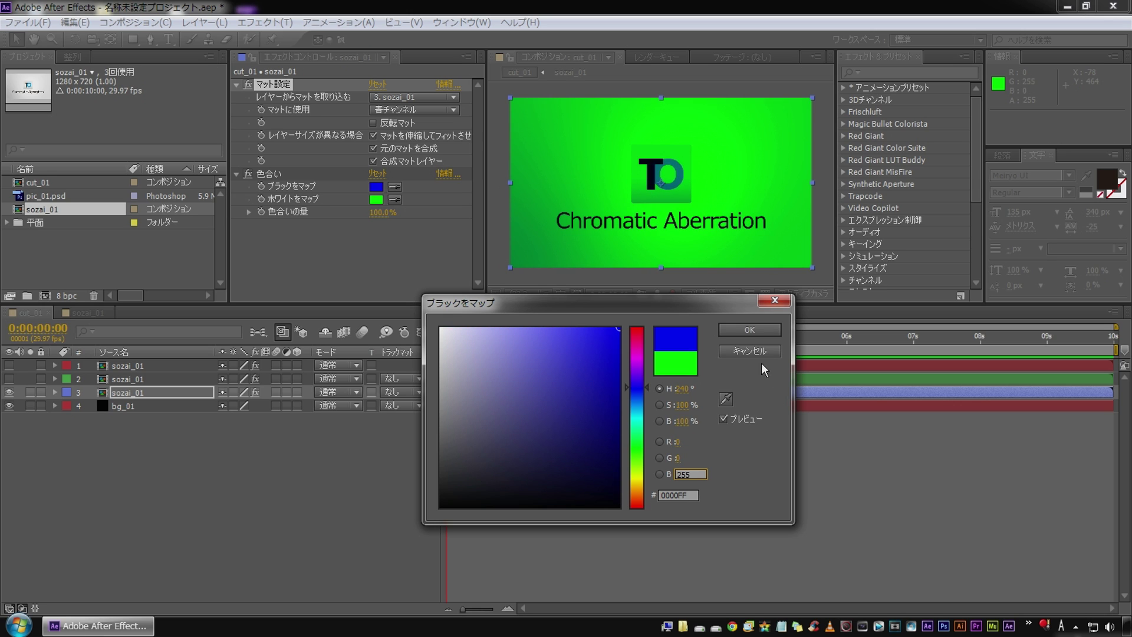
left_click(749, 330)
left_click(395, 199)
left_click(378, 189)
left_click(254, 483)
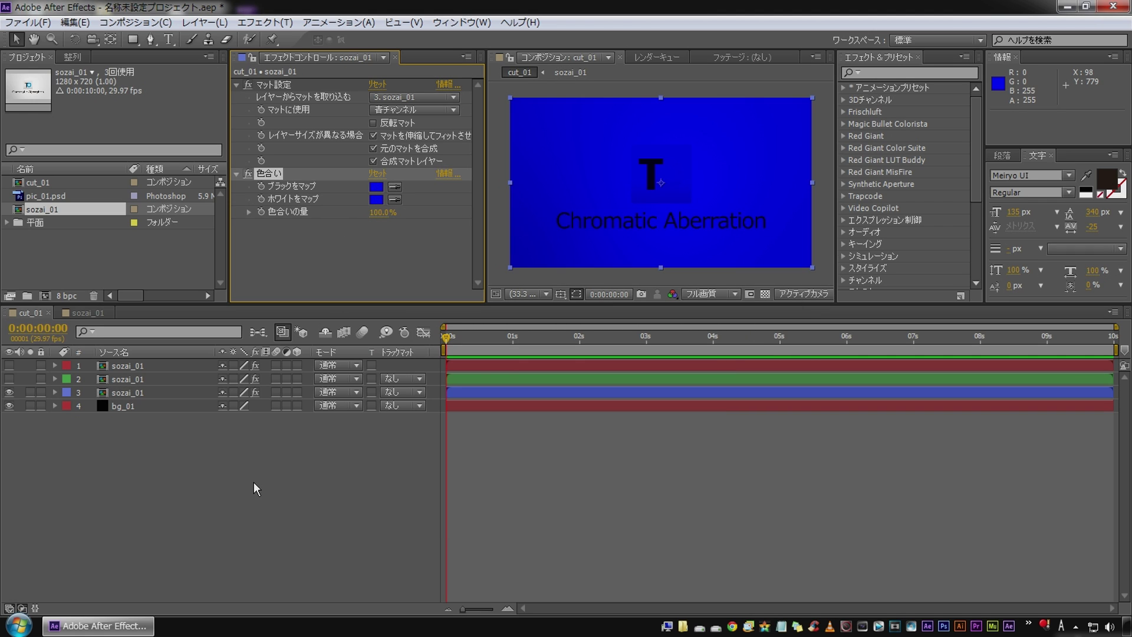
Step: Make the green and red copies visible again and set all three sozai_01 copies to Screen mode
left_click(9, 378)
left_click(10, 366)
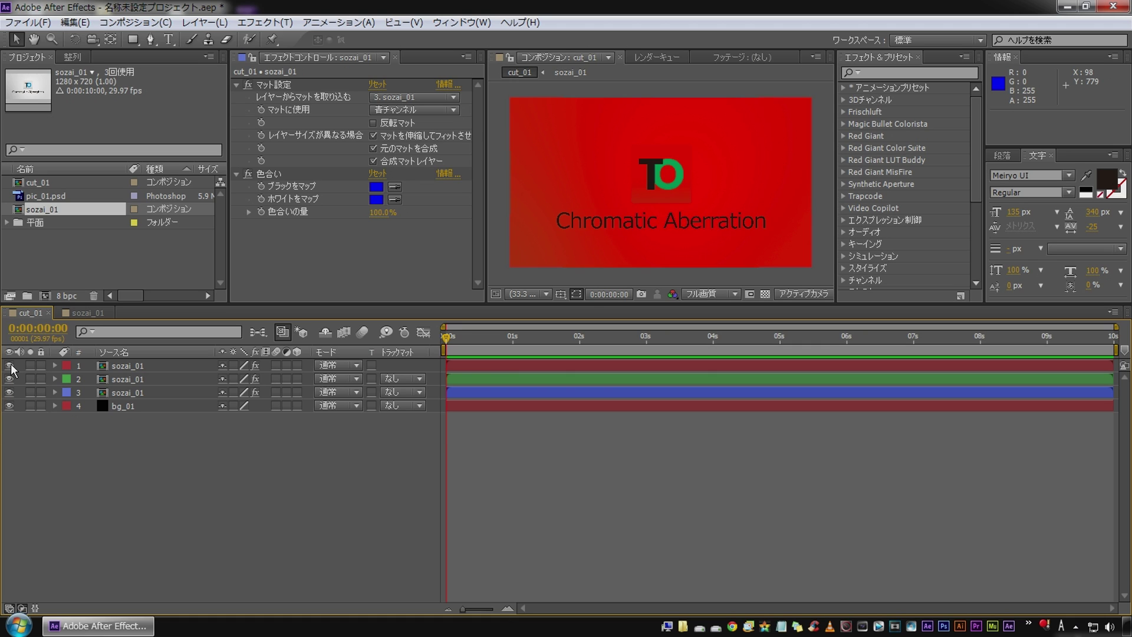
left_click(117, 365)
left_click(115, 393, "shift")
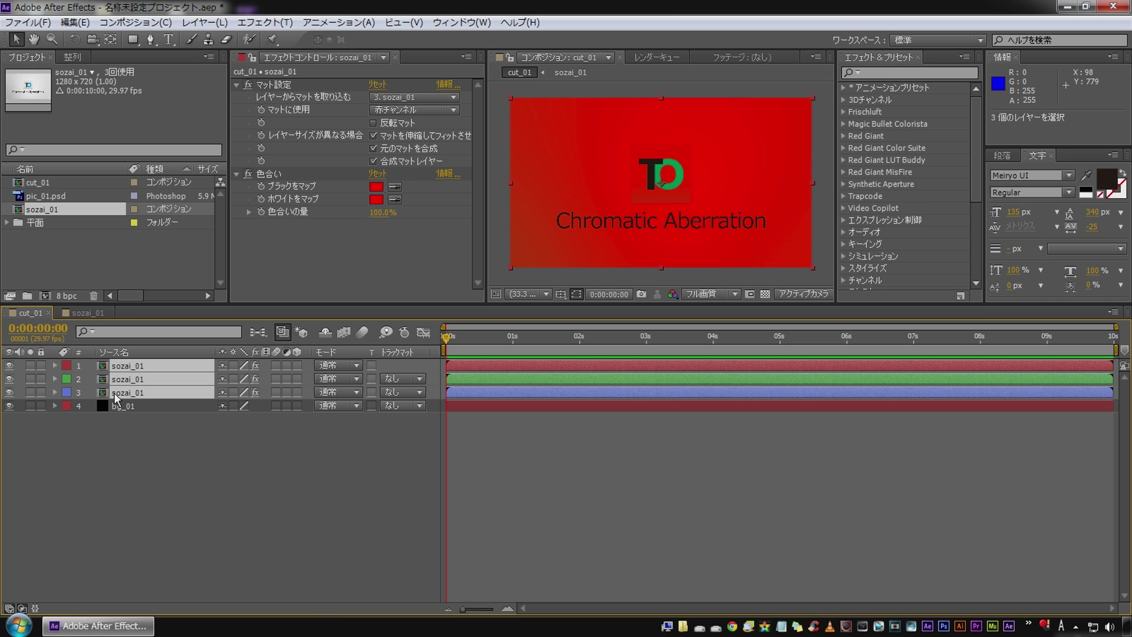
left_click(331, 392)
left_click(459, 237)
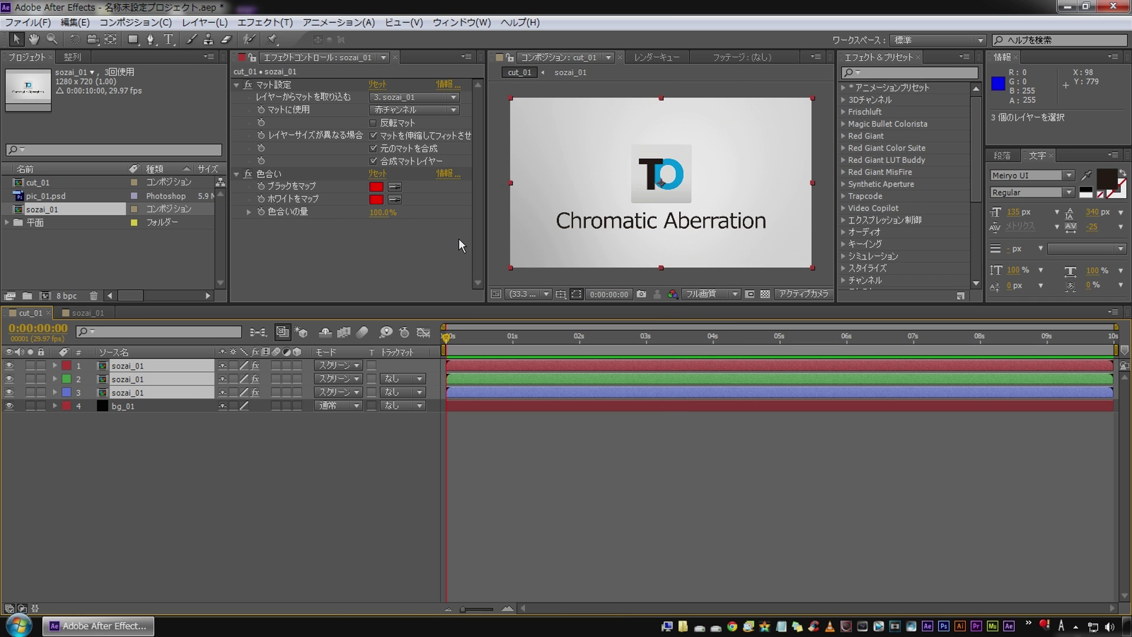
left_click(264, 458)
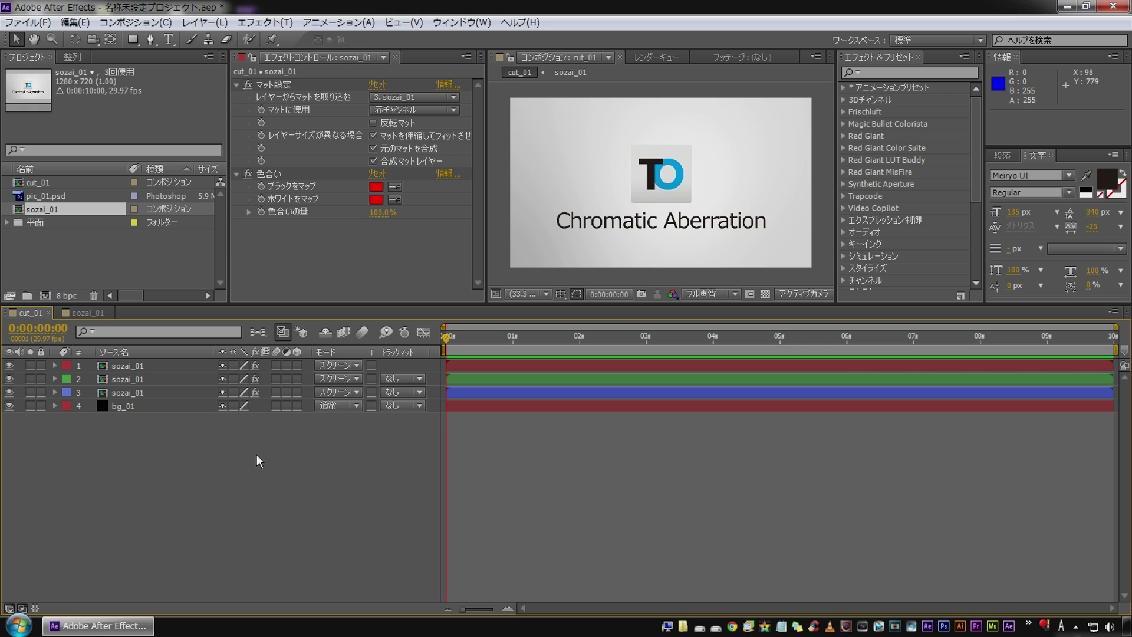
Step: Test-nudge the red layer right and the green layer left, then undo the moves
left_click(121, 367)
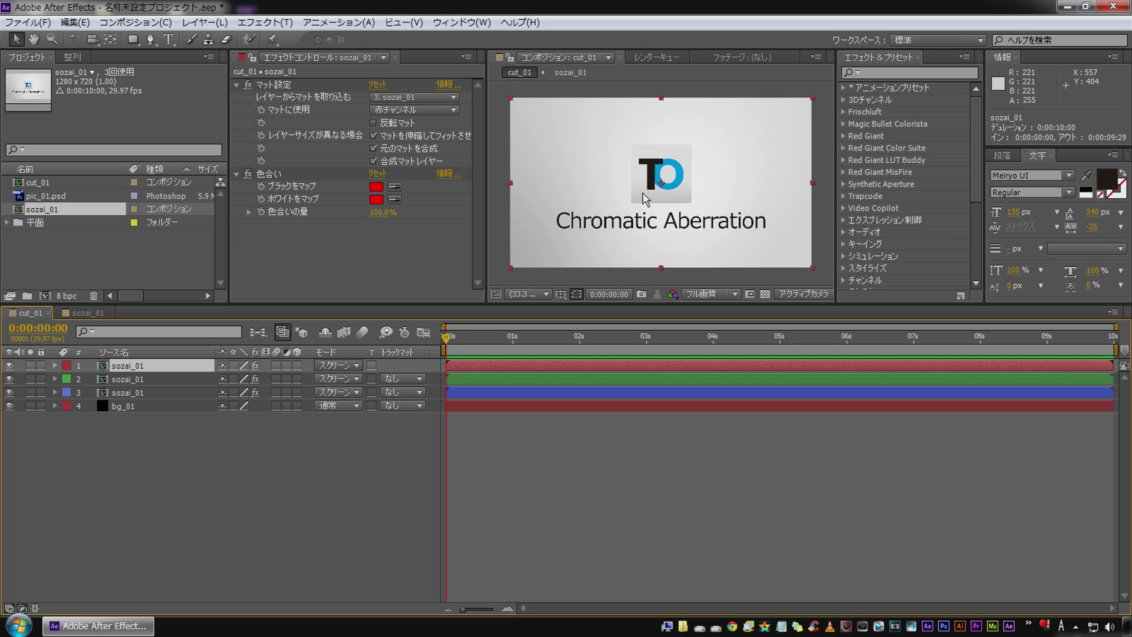
left_click_drag(643, 193, 647, 191)
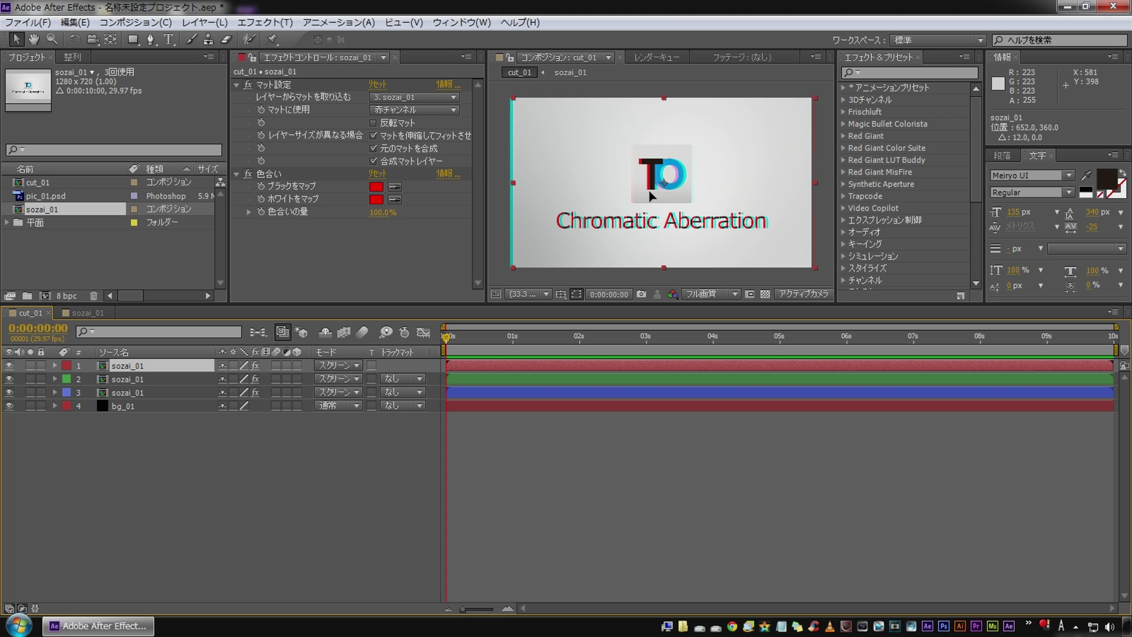
left_click(634, 224)
left_click_drag(635, 224, 625, 224)
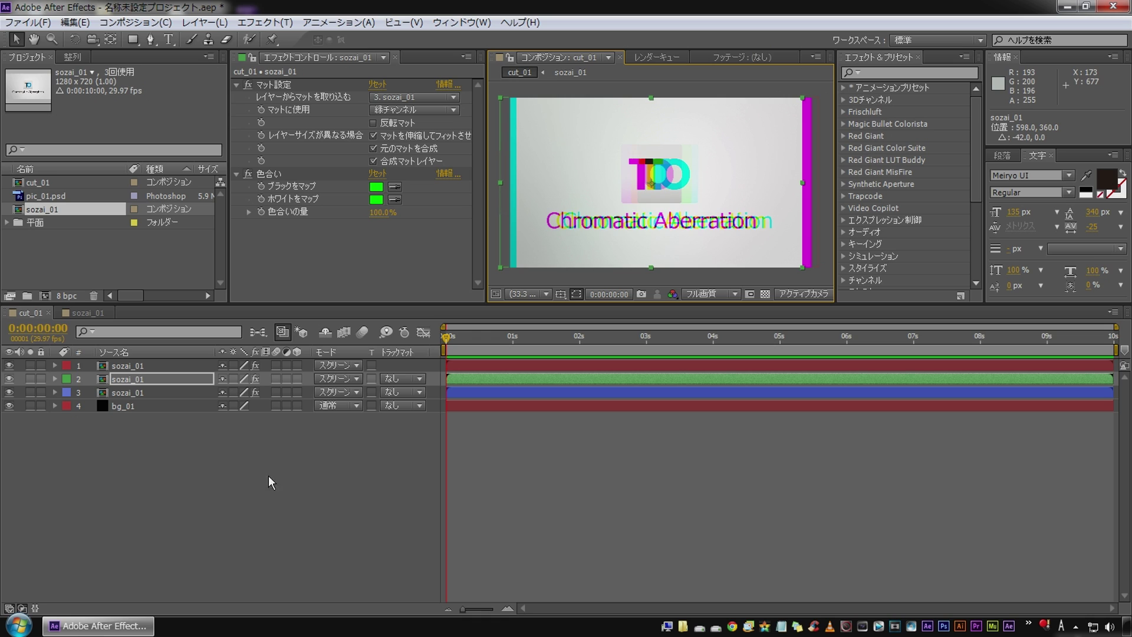
key("ctrl+z")
key("ctrl+z")
left_click(97, 498)
left_click(131, 366)
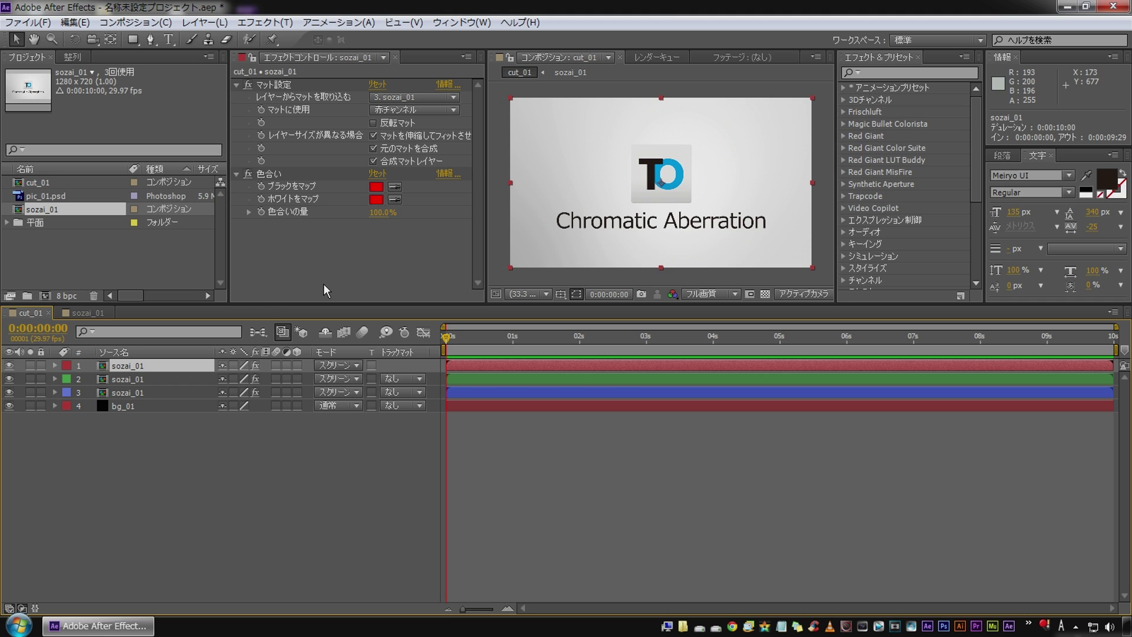
Step: Add Stylize > Motion Tile to the red layer with Mirror Edges turned on
right_click(285, 285)
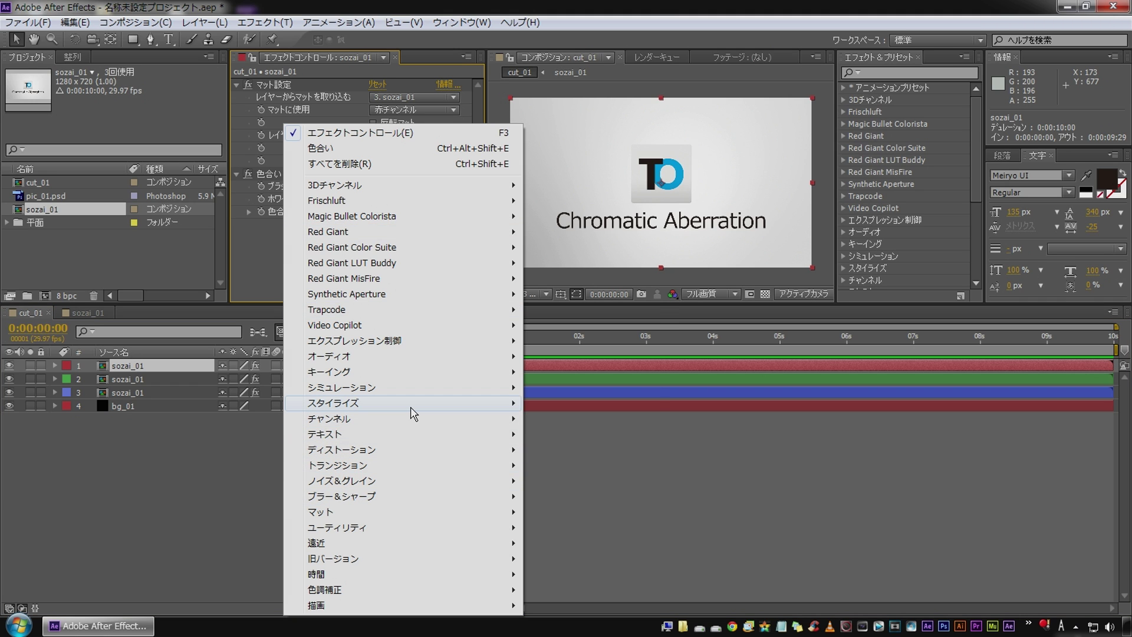
mouse_move(412, 410)
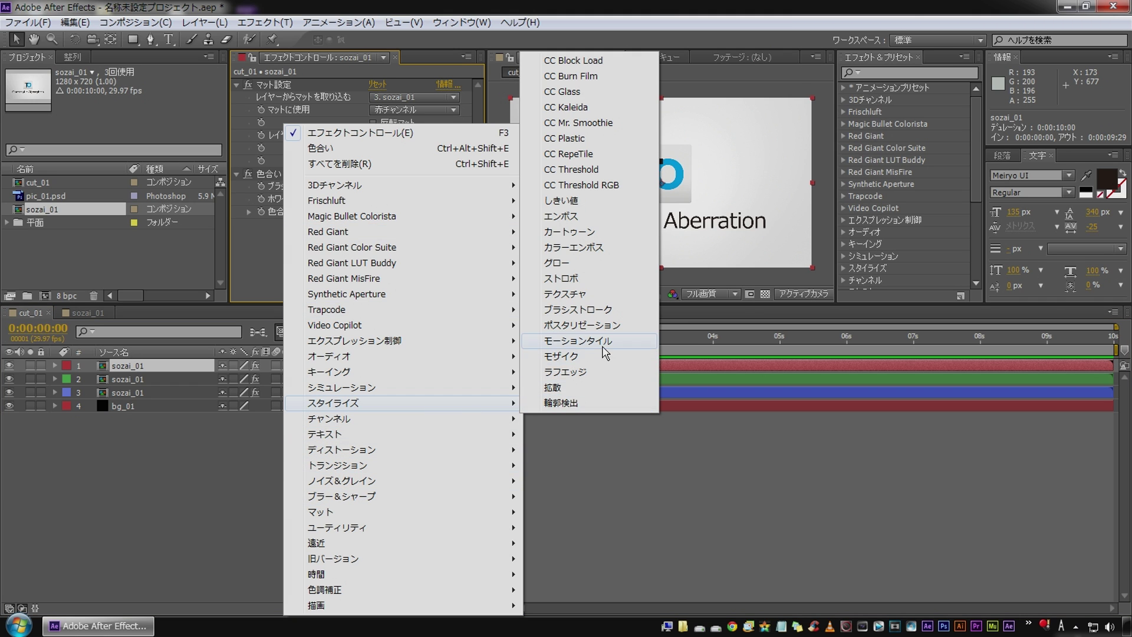
left_click(578, 341)
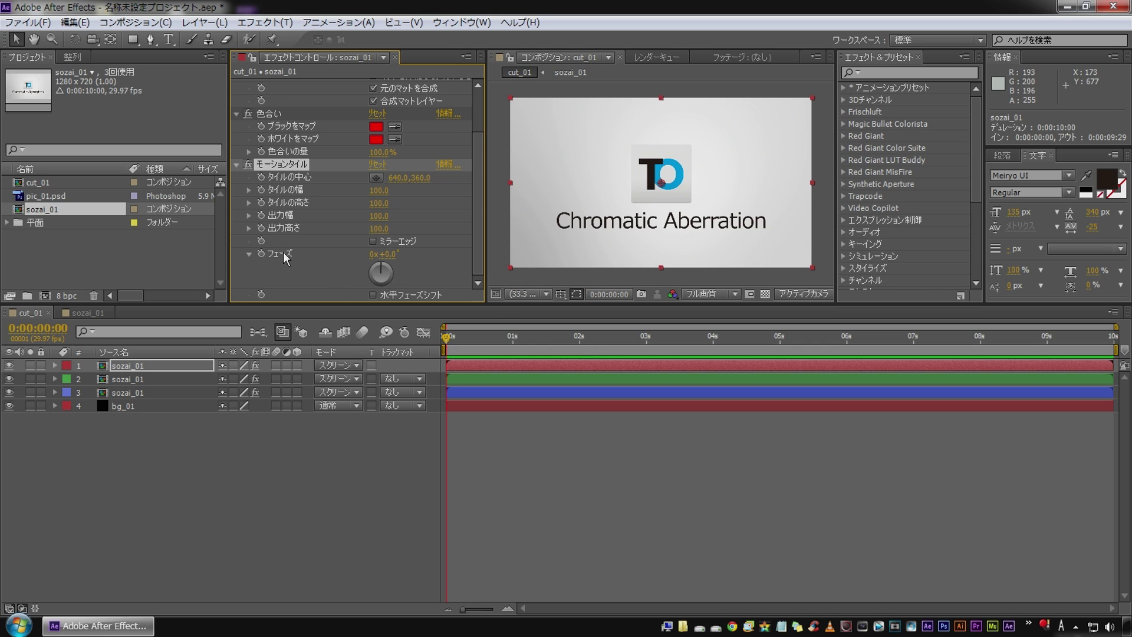
left_click(373, 242)
left_click(71, 365)
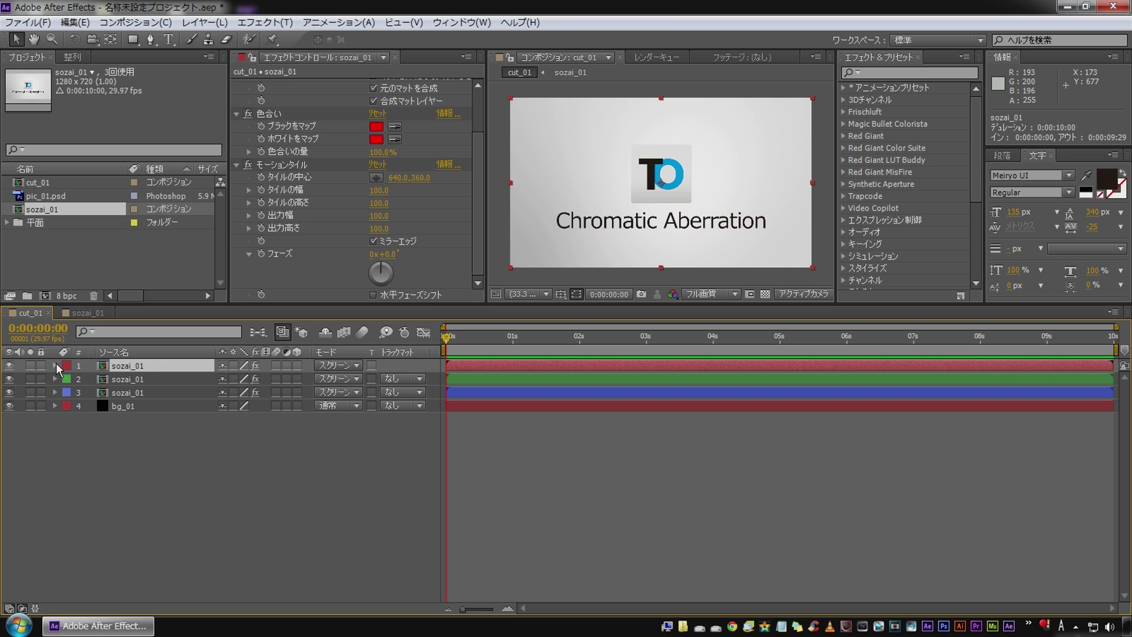
Step: Expand the red layer's Motion Tile properties and add an expression to Tile Center
left_click(56, 366)
left_click(67, 378)
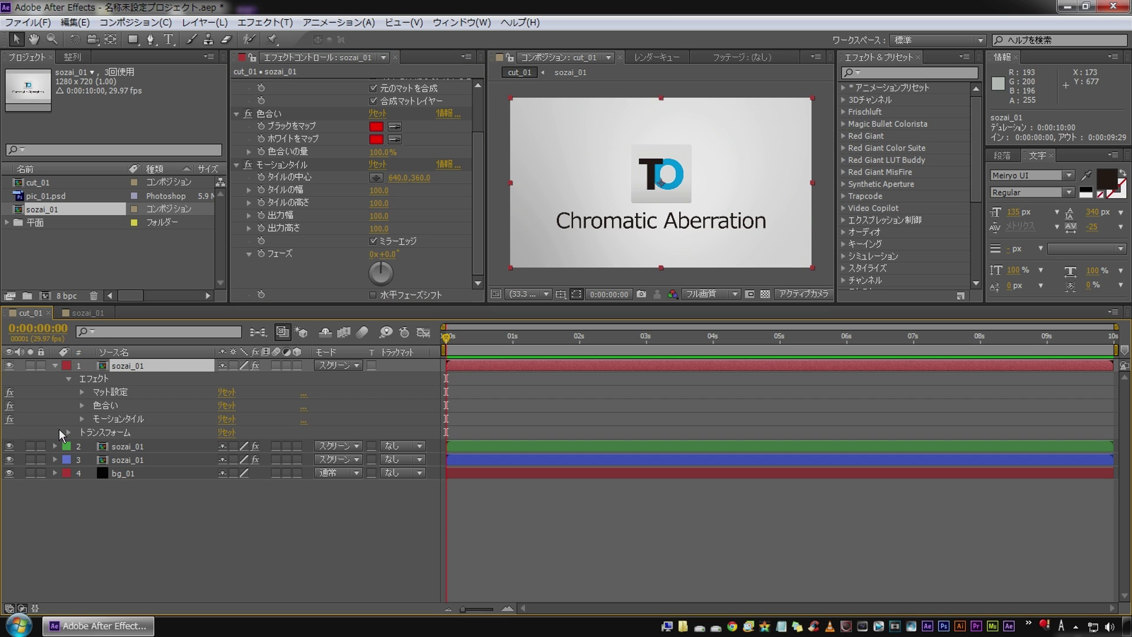
left_click(82, 419)
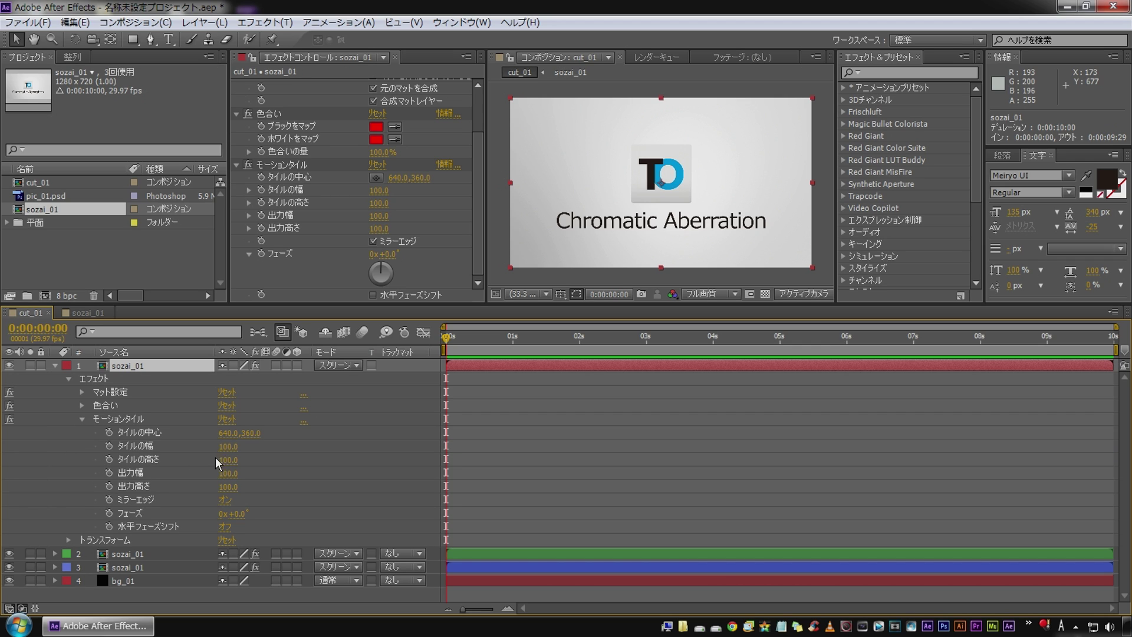
left_click(146, 430)
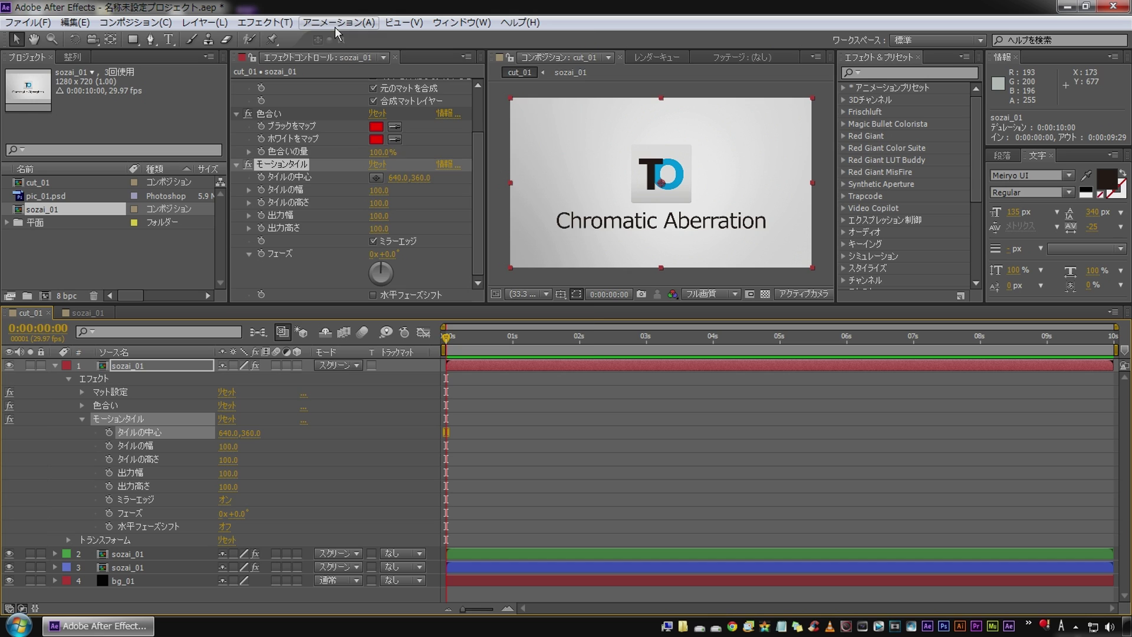
left_click(336, 23)
left_click(405, 258)
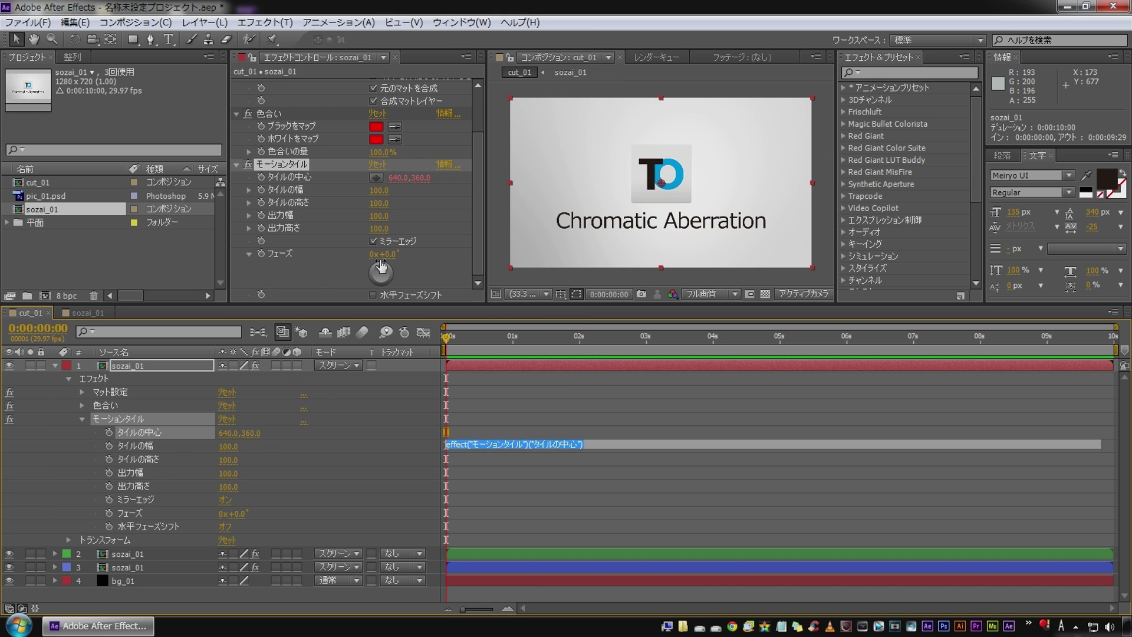
Step: Enter wiggle(5,15) as the Tile Center expression, preview the jitter, and solo the red layer
type("wigg")
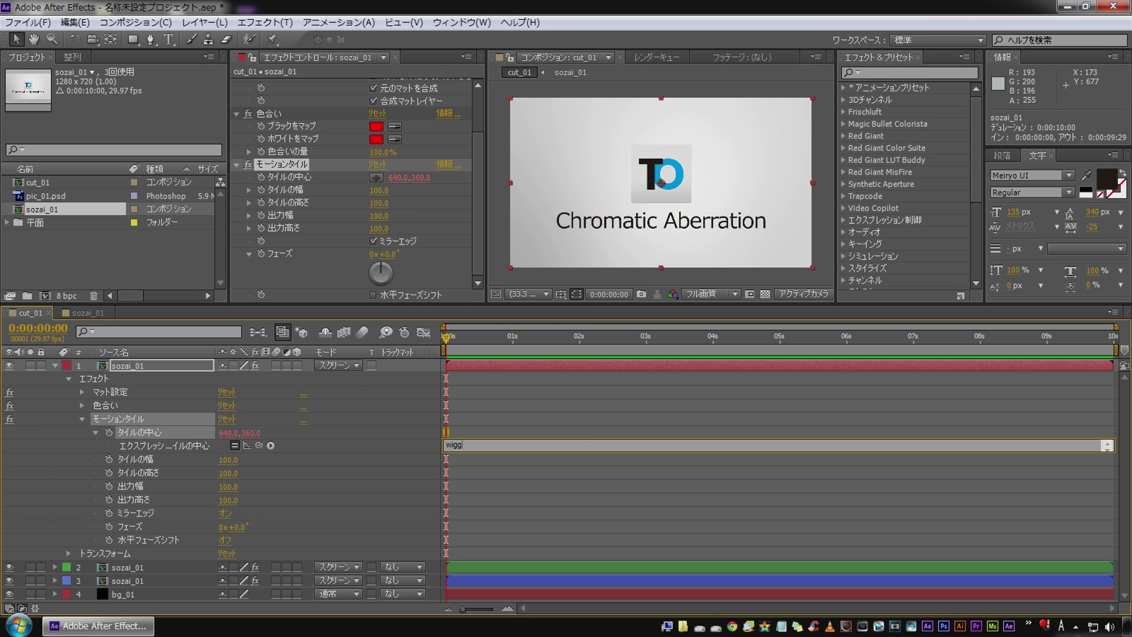
type("le(5,15")
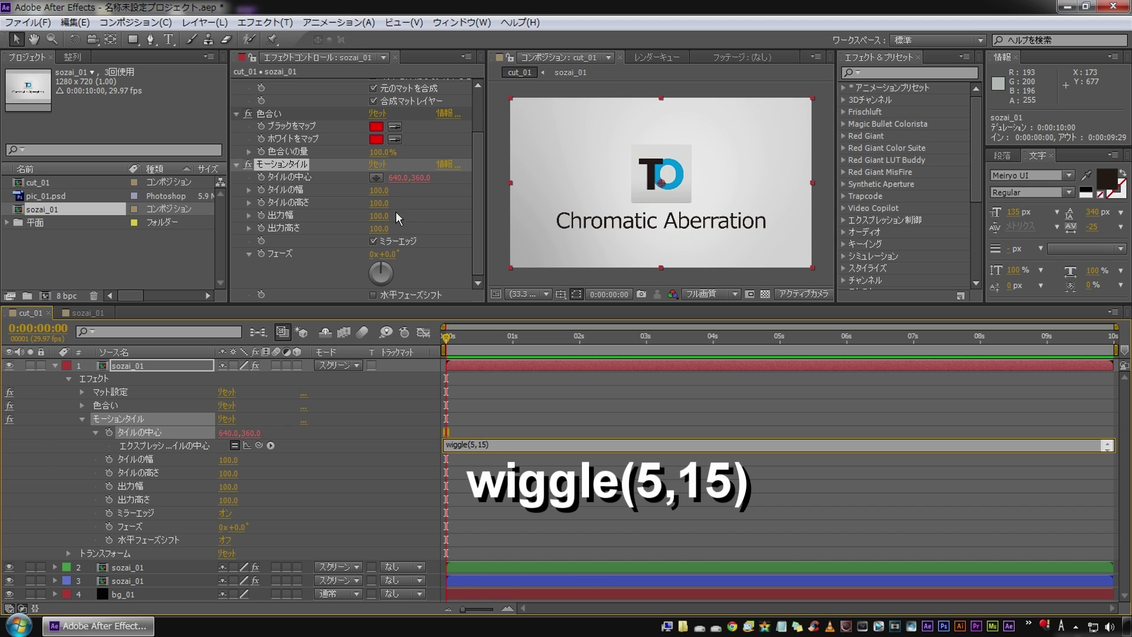
key("KP_Enter")
key("space")
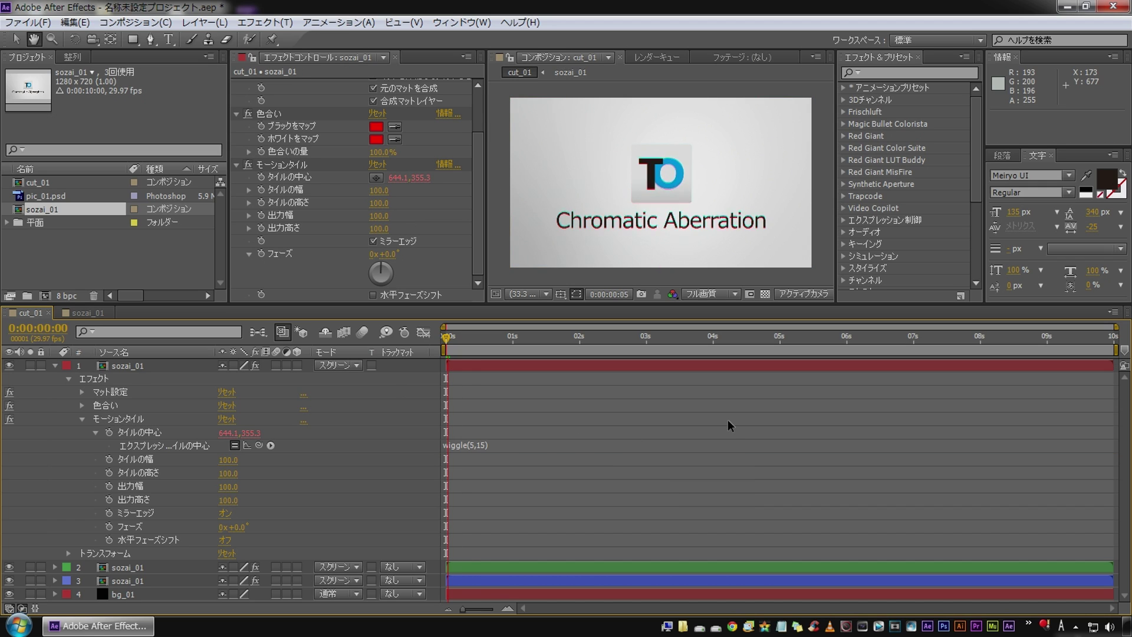
left_click(30, 365)
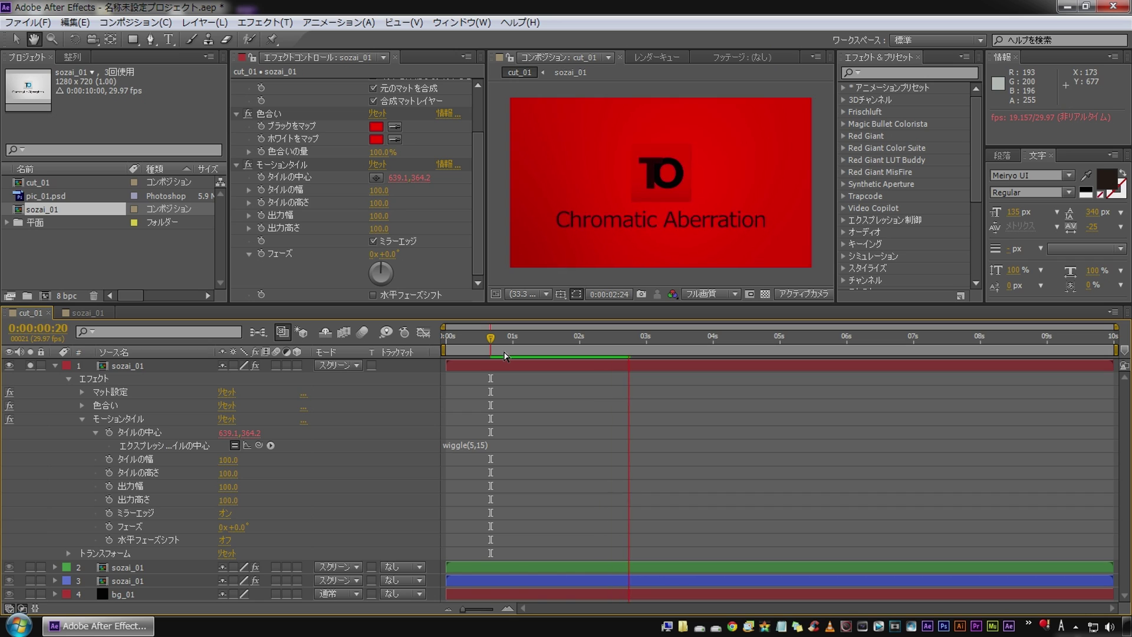
Step: Replay from the start, then change the expression's frequency to 3 for wiggle(3,15) and preview
key("space")
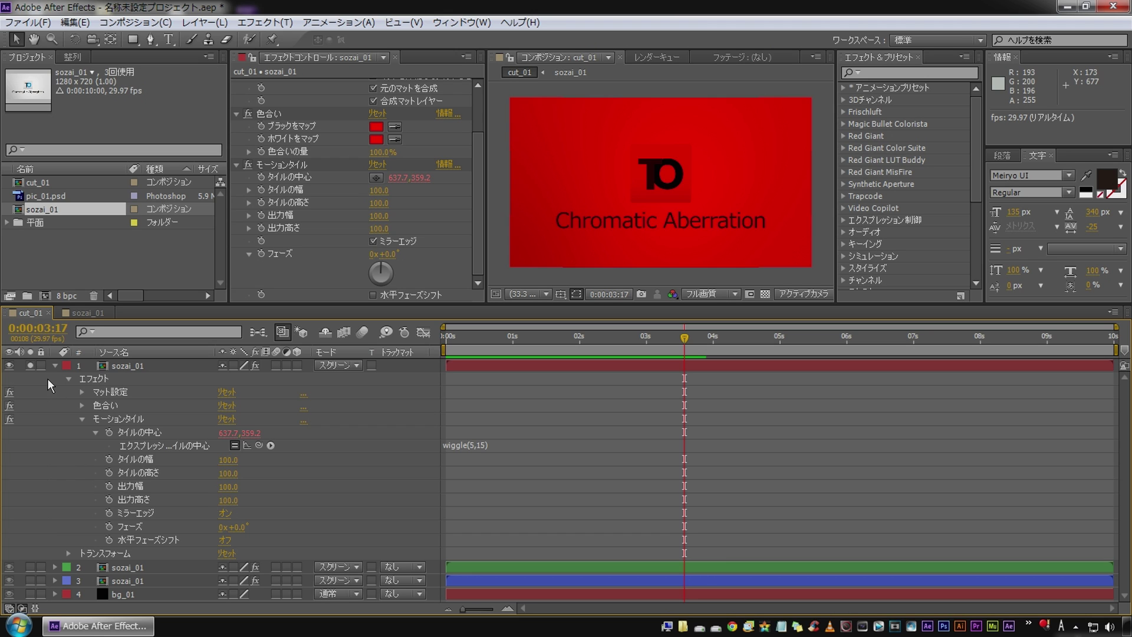
left_click_drag(489, 342, 385, 338)
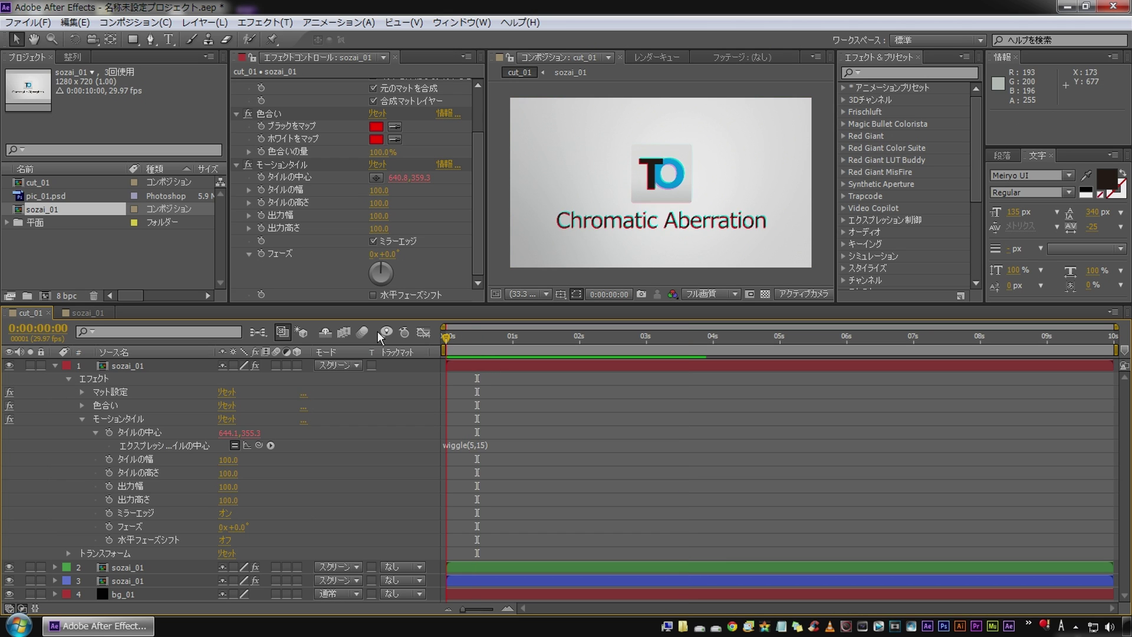
key("space")
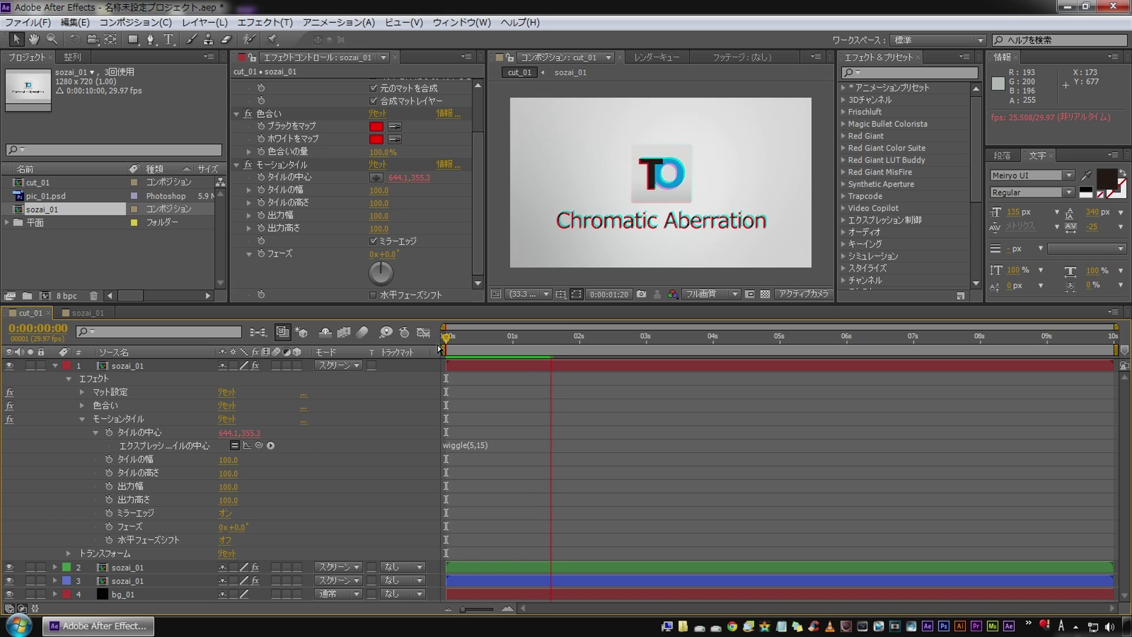
left_click(473, 446)
type("3")
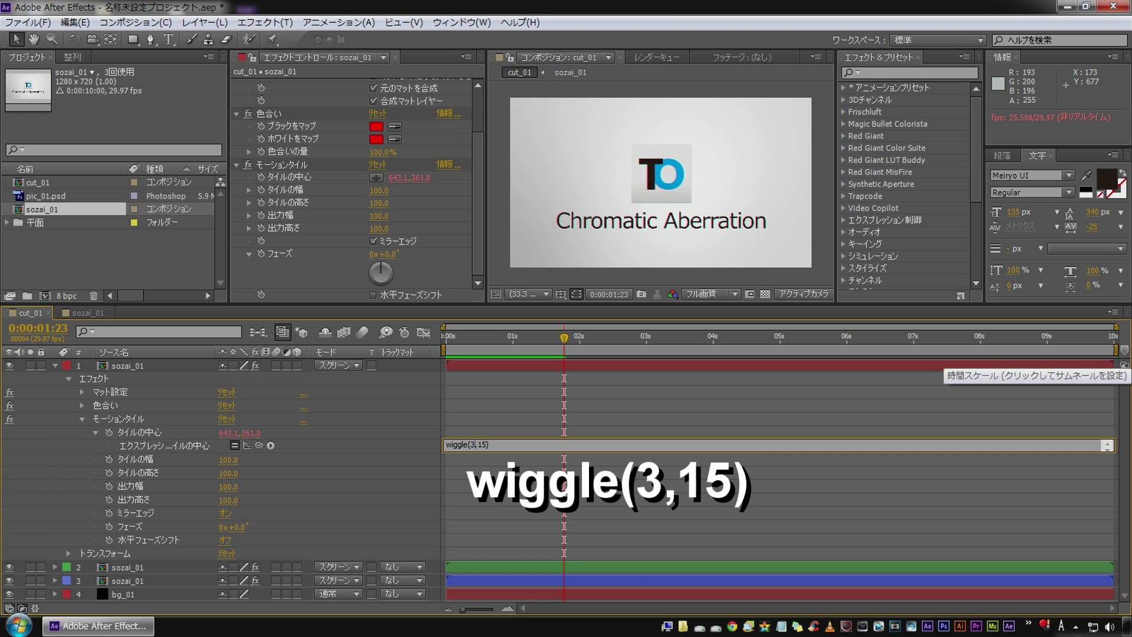
left_click(485, 318)
key("space")
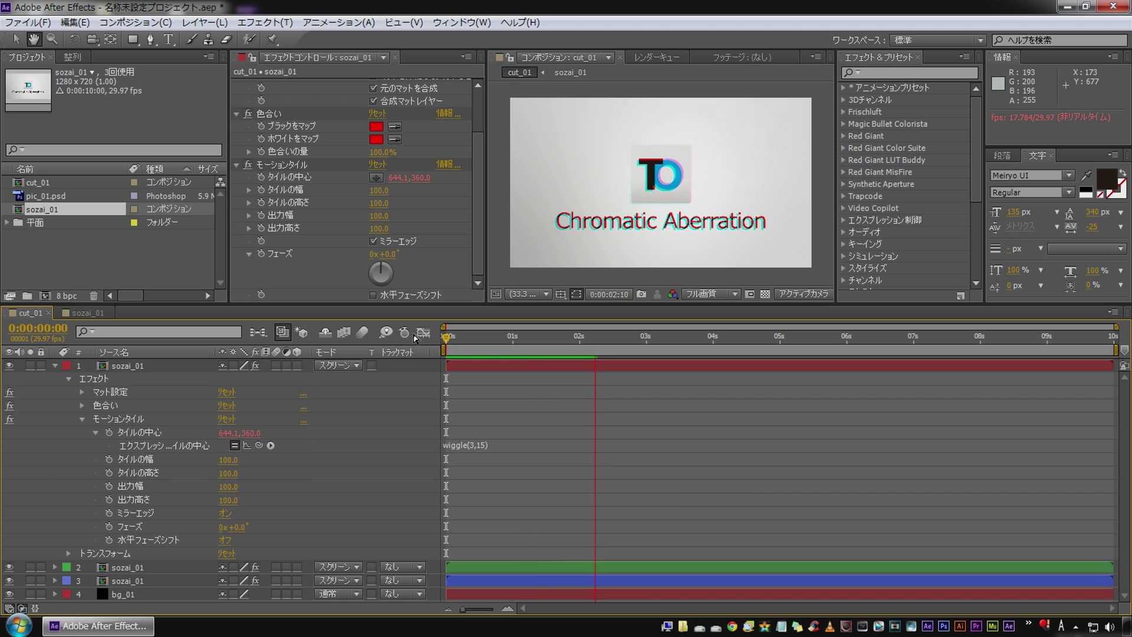
Step: Copy Motion Tile from the red layer onto the green layer and preview from the start
left_click(133, 420)
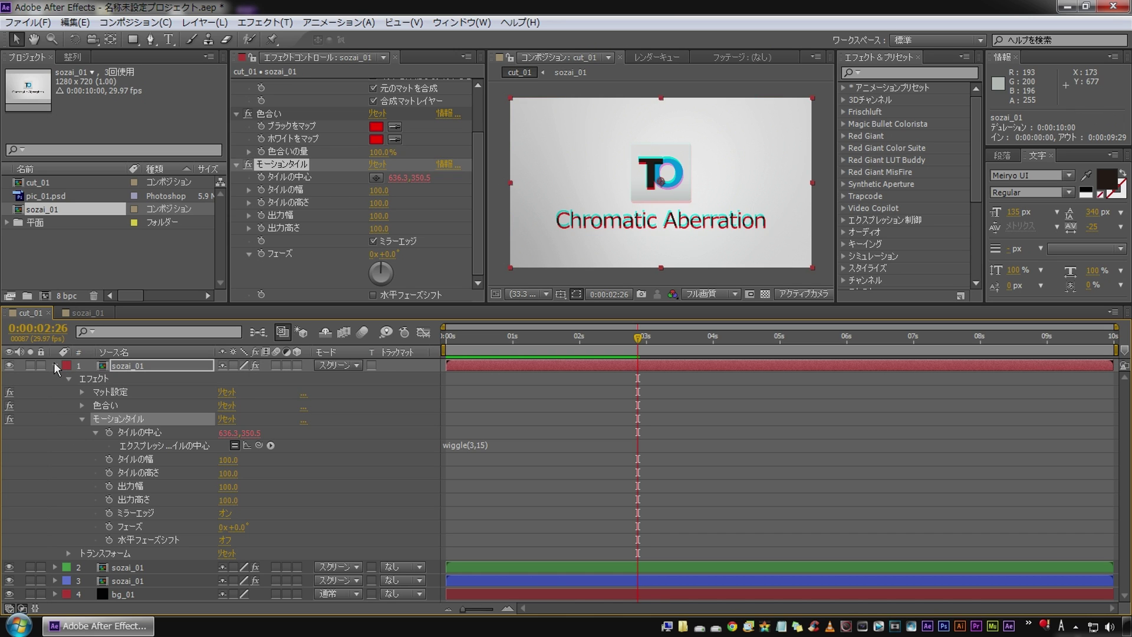
left_click(54, 365)
left_click(125, 380)
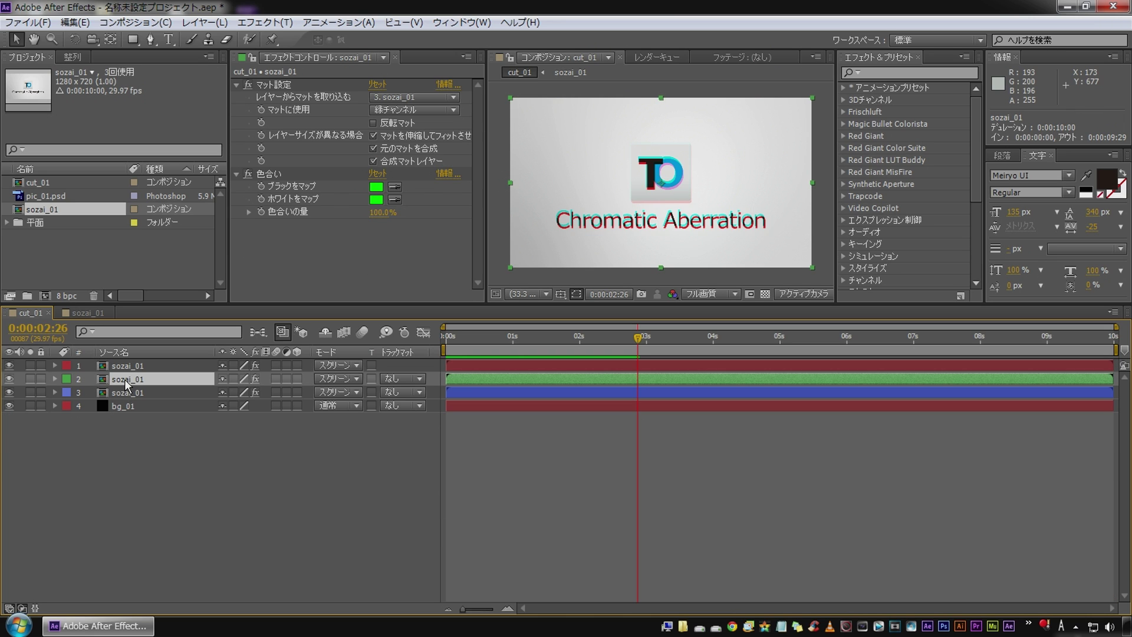
key("ctrl+v")
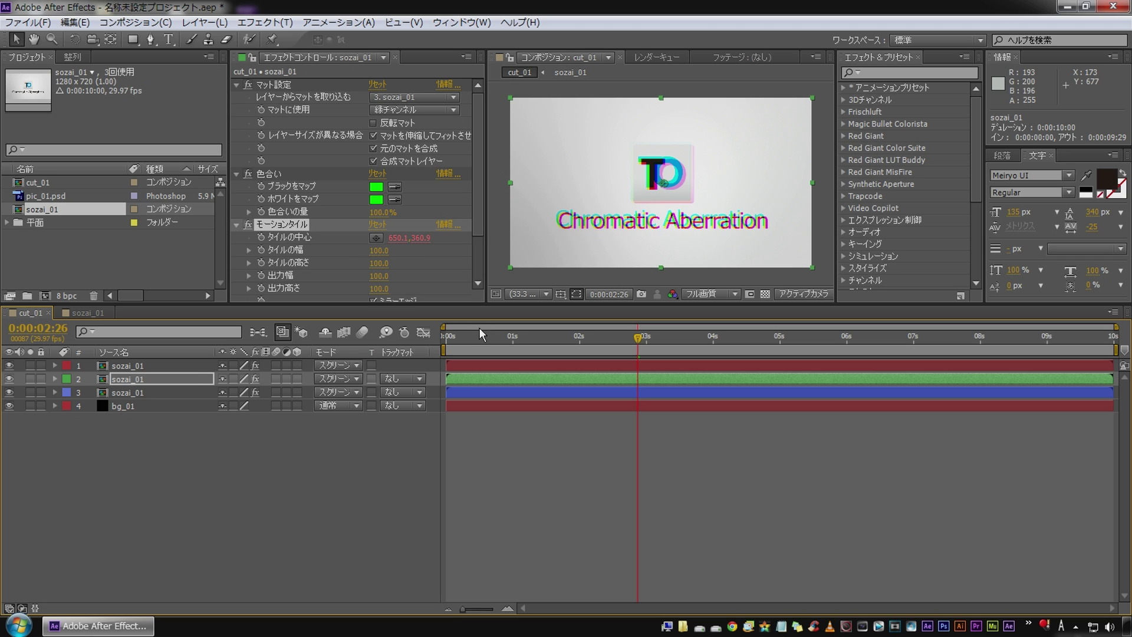
key("Home")
left_click(201, 511)
key("space")
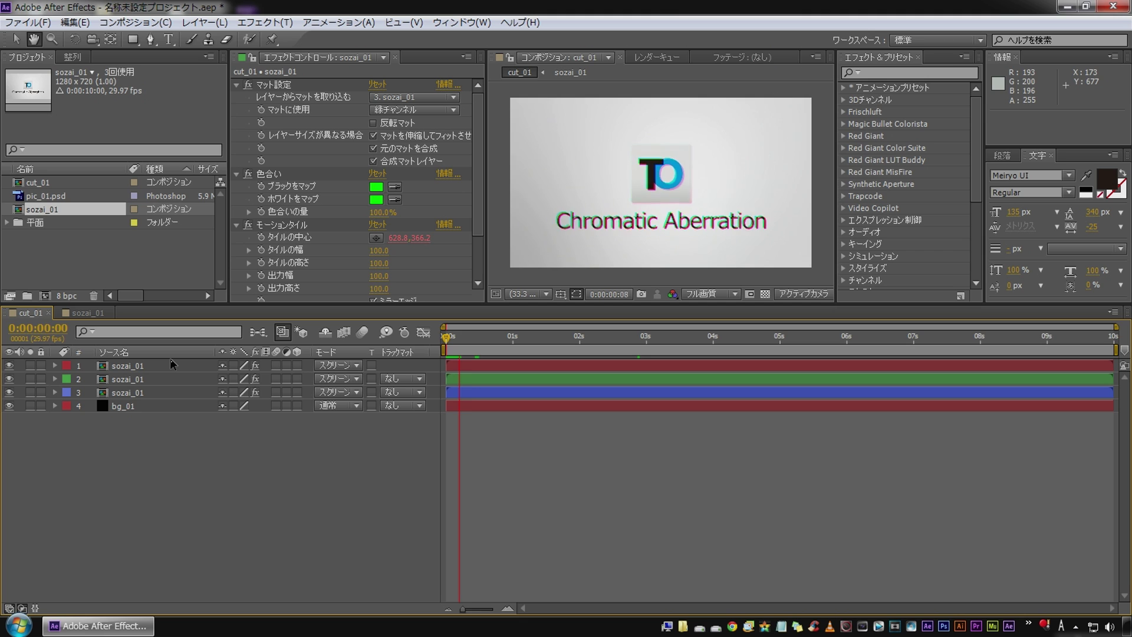